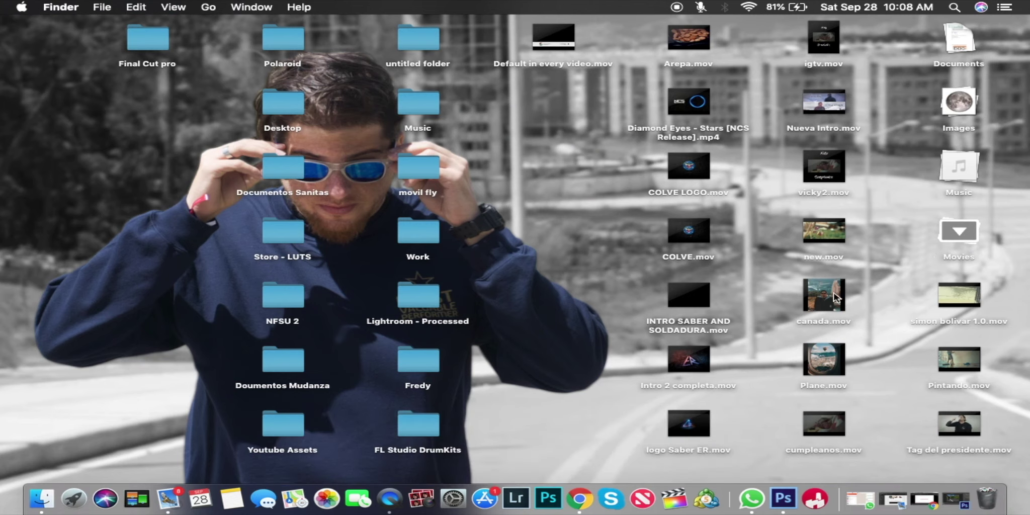
Preview canada.mov in Quick Look, then restore the minimized P8280349.JPG Photoshop document.
key("super+o")
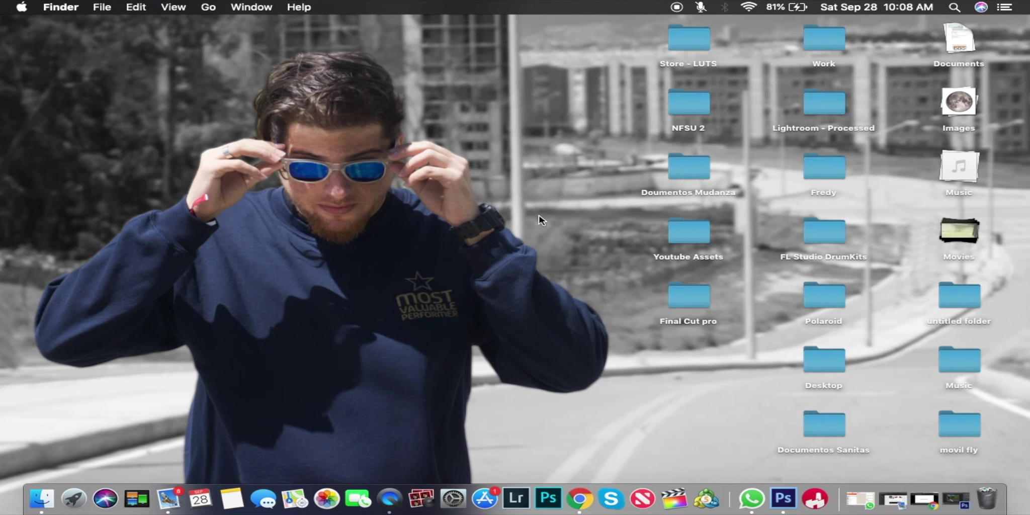
left_click(955, 499)
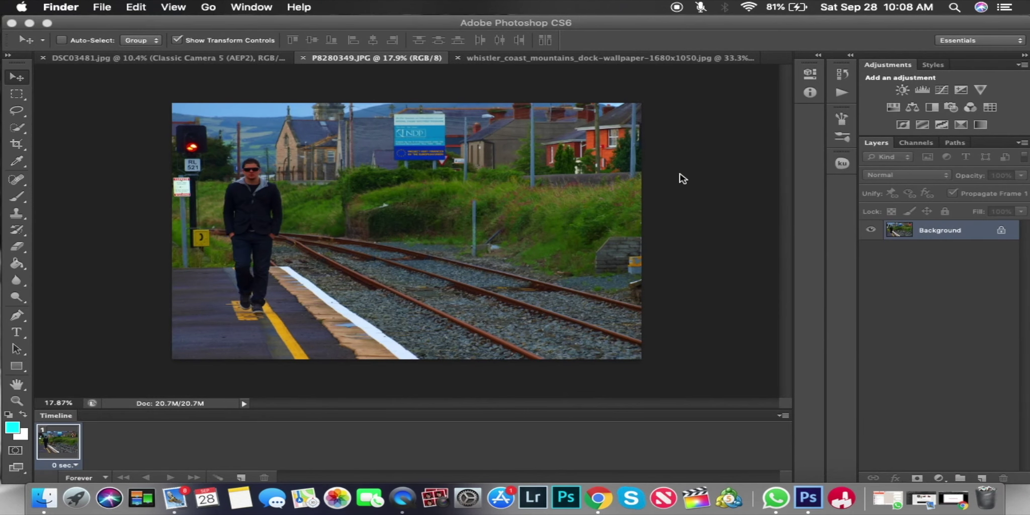
Compare the dock wallpaper with the man's photo, then duplicate the Background layer and hide the original.
left_click(527, 59)
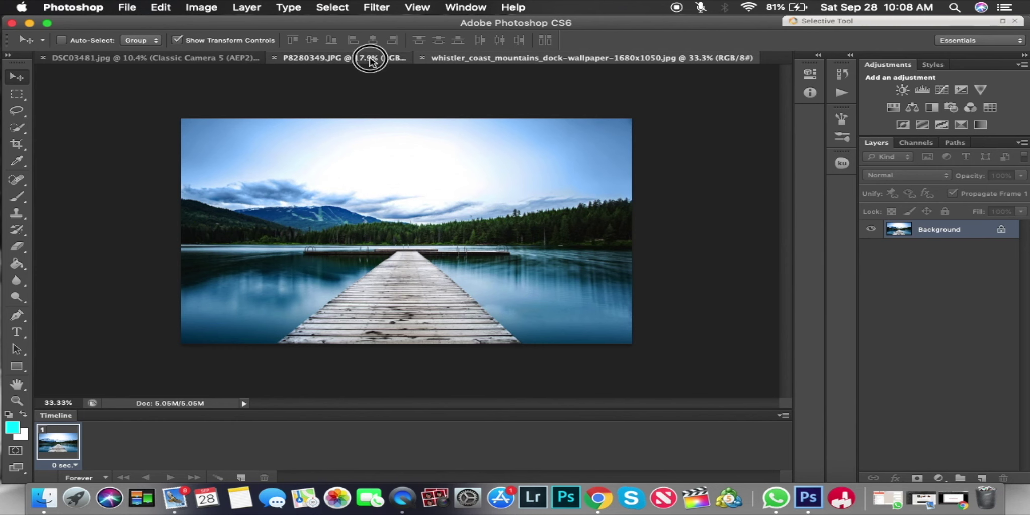
left_click(369, 59)
scroll(246, 189, "up", 5)
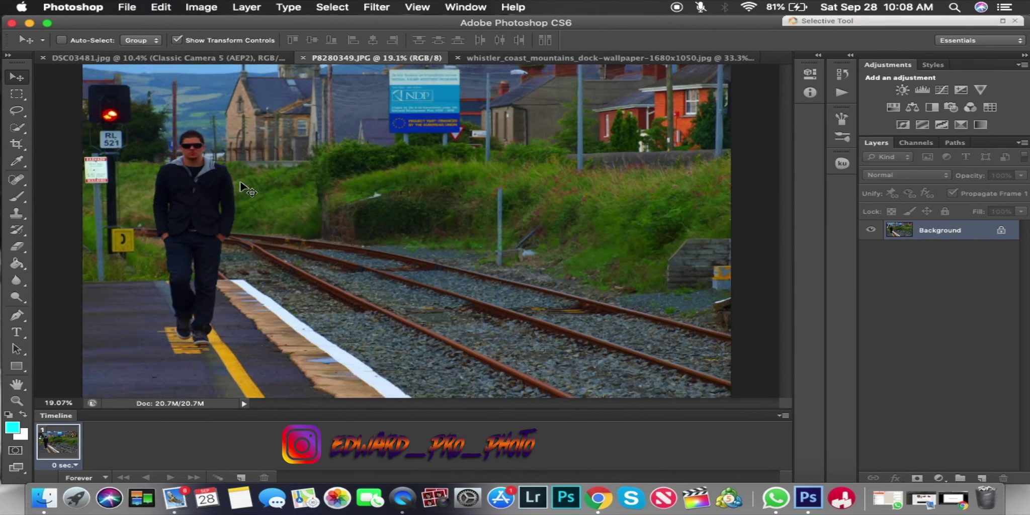
scroll(246, 191, "down", 2)
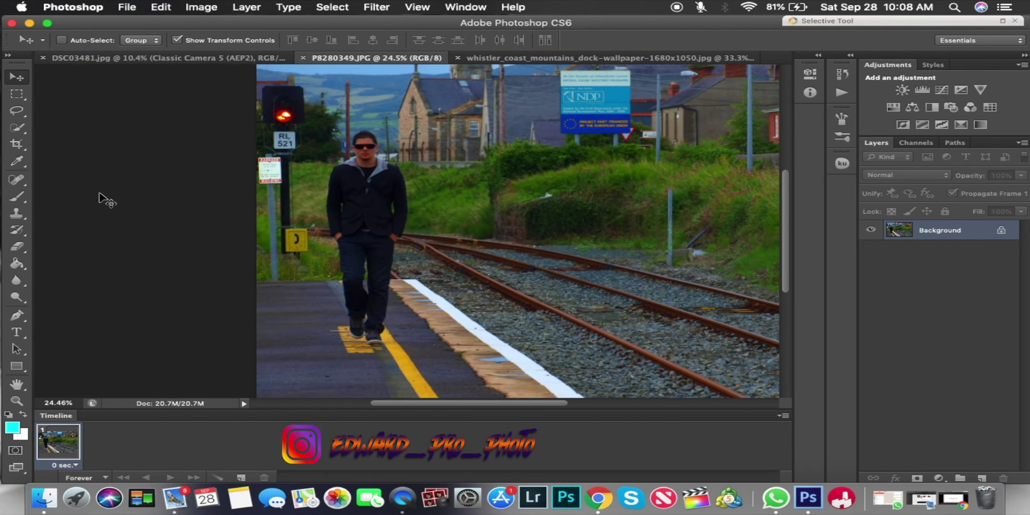
key("super+j")
left_click(867, 251)
Erase around the man, quick-select him, copy him onto Layer 1, and bring up the Open dialog.
left_click_drag(417, 75, 523, 110)
key("w")
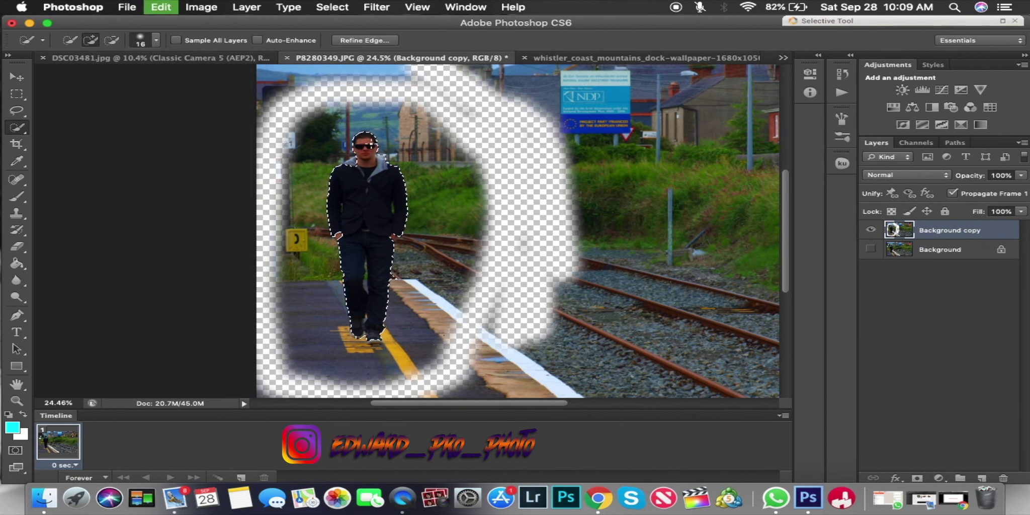
key("super+j")
scroll(371, 147, "down", 4)
key("v")
key("super+o")
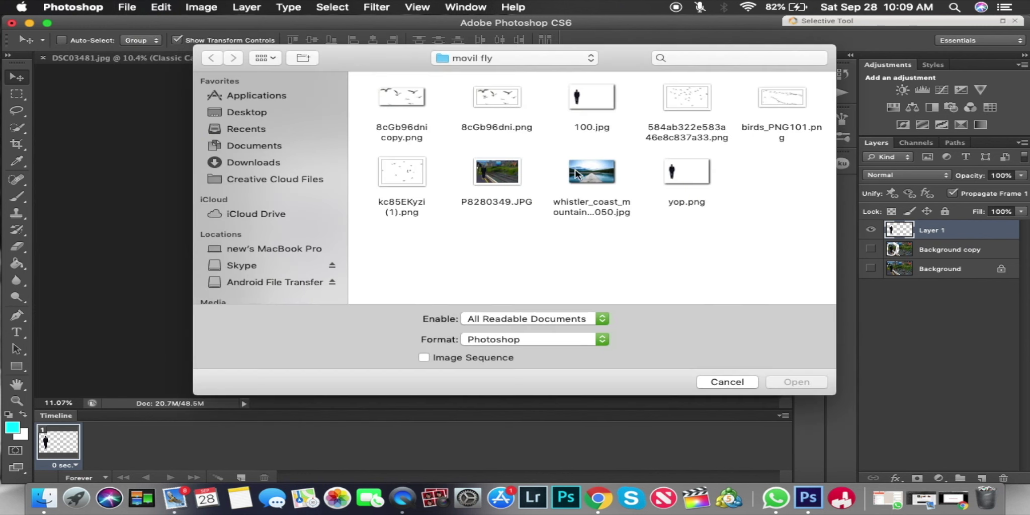
Open the three bird PNGs from movil fly and view kc85EKyzi (1).png.
left_click(697, 102, "super")
key("Return")
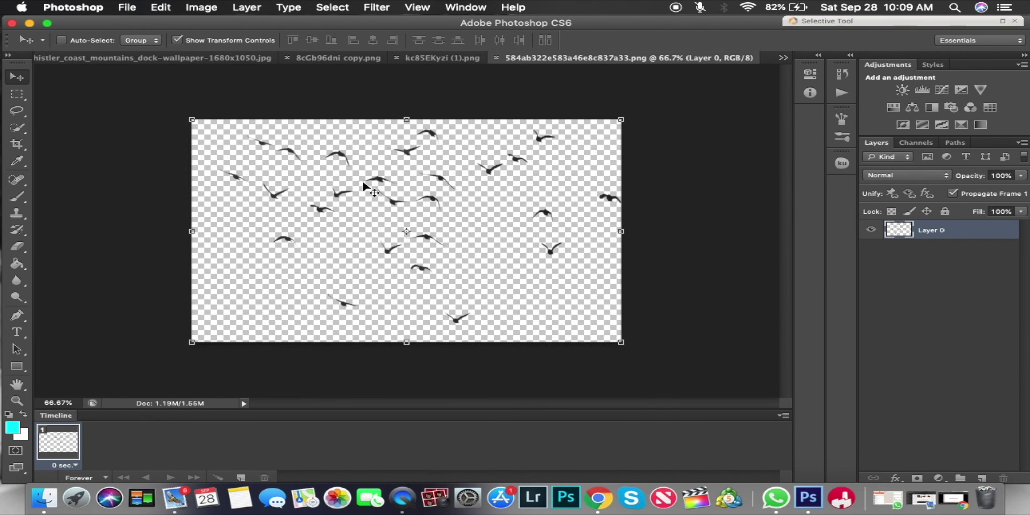
left_click(443, 56)
scroll(407, 174, "down", 2)
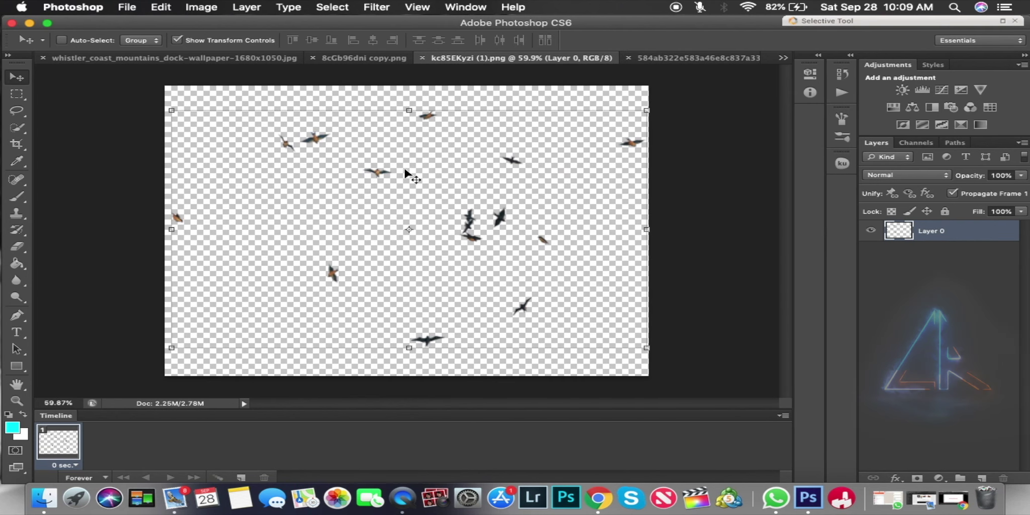
Shift the seagulls in 8cGb96dni copy.png slightly left, then open Launchpad.
left_click(378, 58)
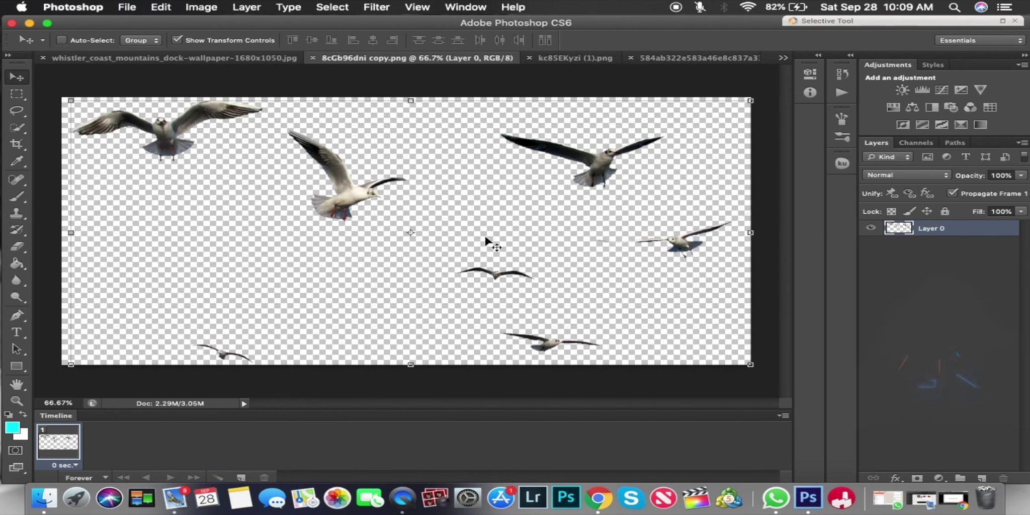
scroll(486, 240, "down", 3)
mouse_move(458, 211)
left_mouse_down()
mouse_move(412, 188)
mouse_move(422, 188)
left_mouse_up()
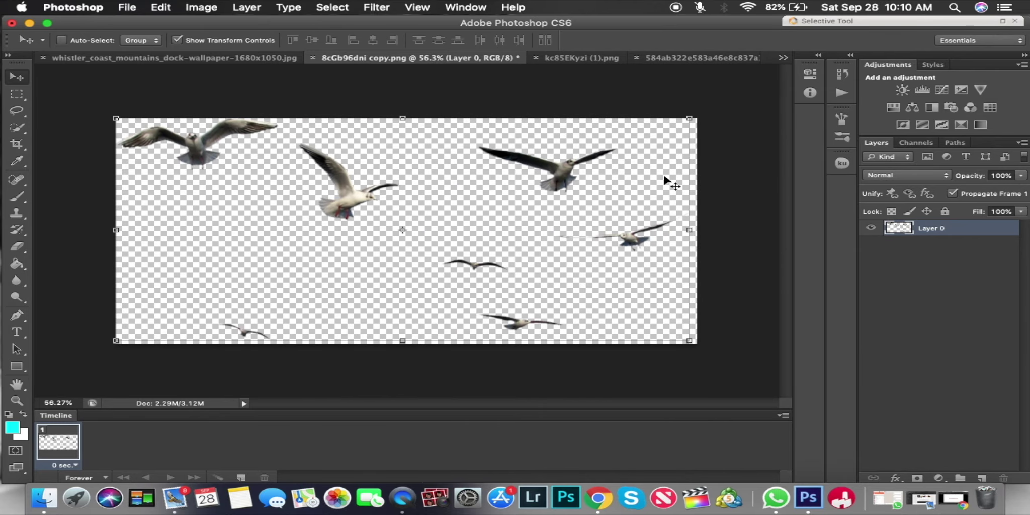
key("F4")
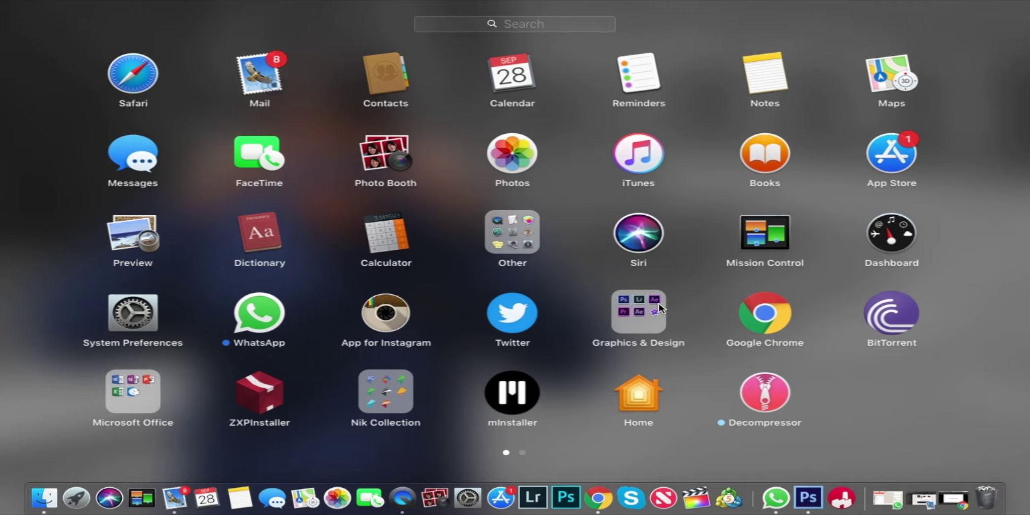
Launch After Effects CC 2017 from Launchpad's Graphics & Design folder and dismiss the Bitcoin notification.
left_click(648, 314)
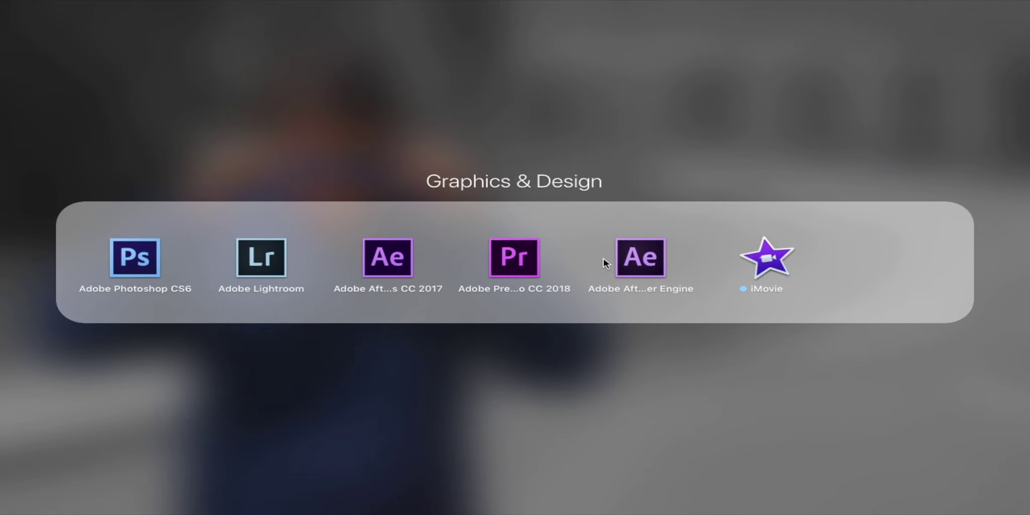
left_click(400, 267)
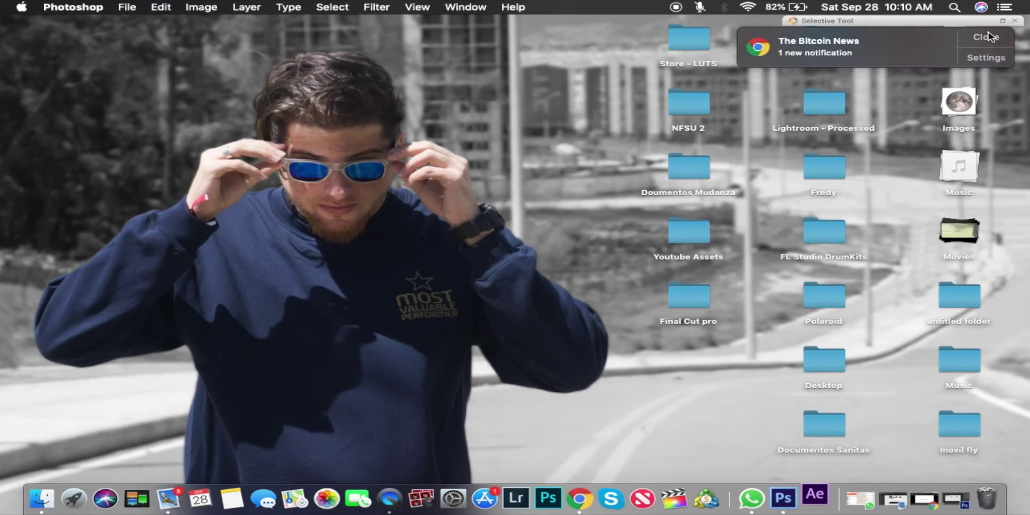
left_click(989, 36)
left_click(509, 119)
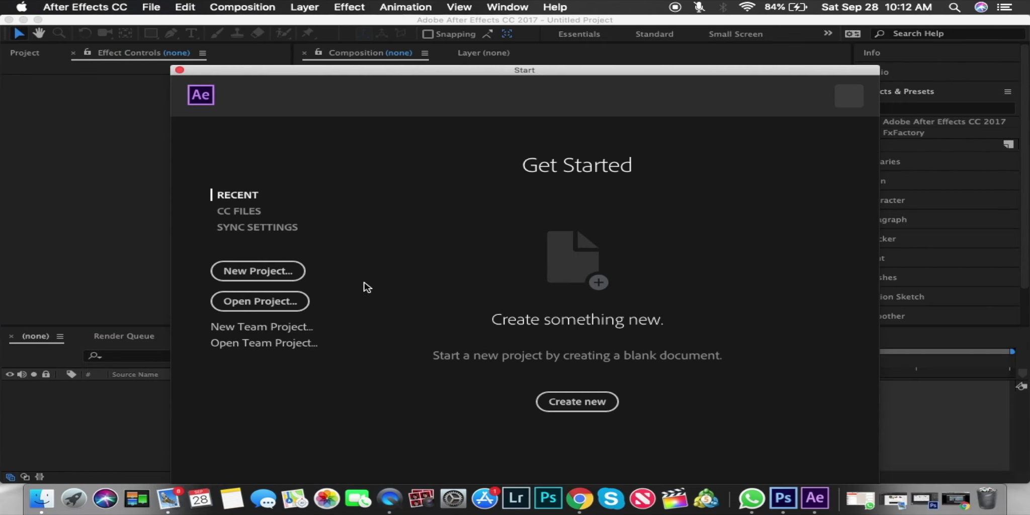
left_click(276, 273)
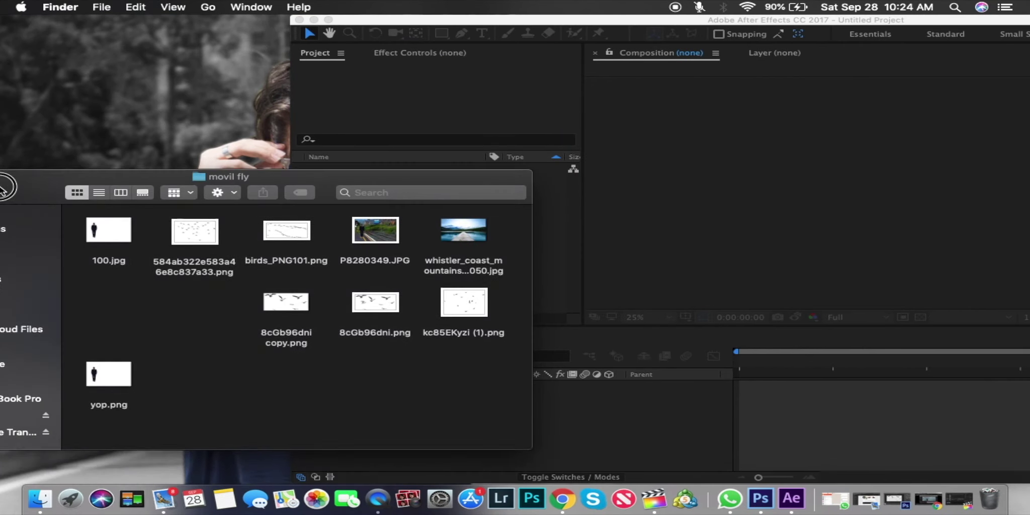
Drag the five movil fly images into the Project panel, maximize the window, and build a composition from them.
left_click(119, 280)
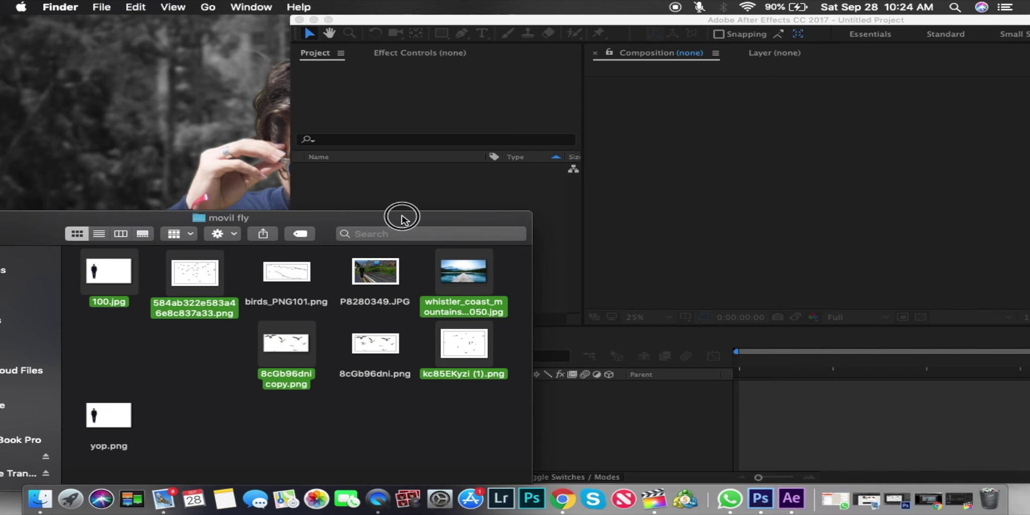
left_click_drag(404, 219, 162, 222)
left_click_drag(220, 274, 459, 229)
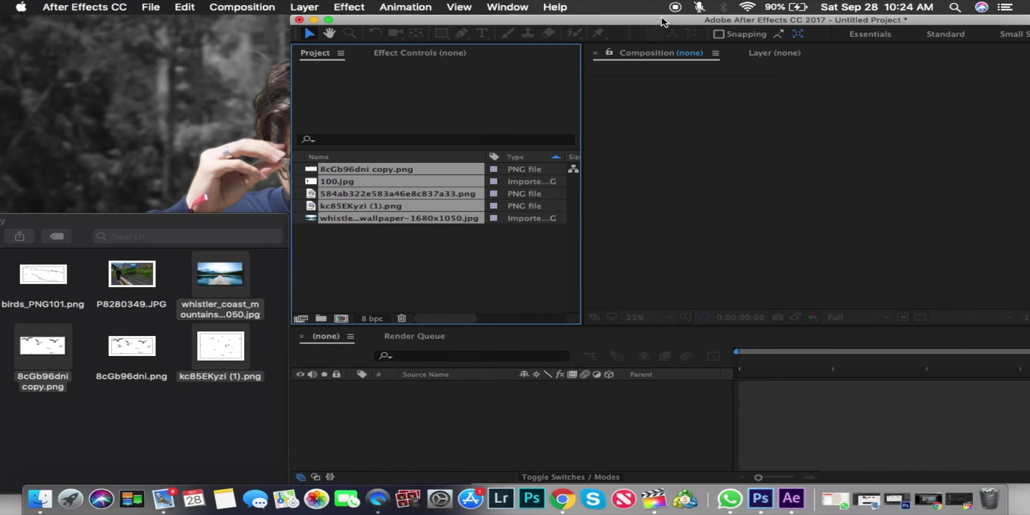
double_click(665, 22)
left_click_drag(296, 304, 278, 425)
left_click(641, 369)
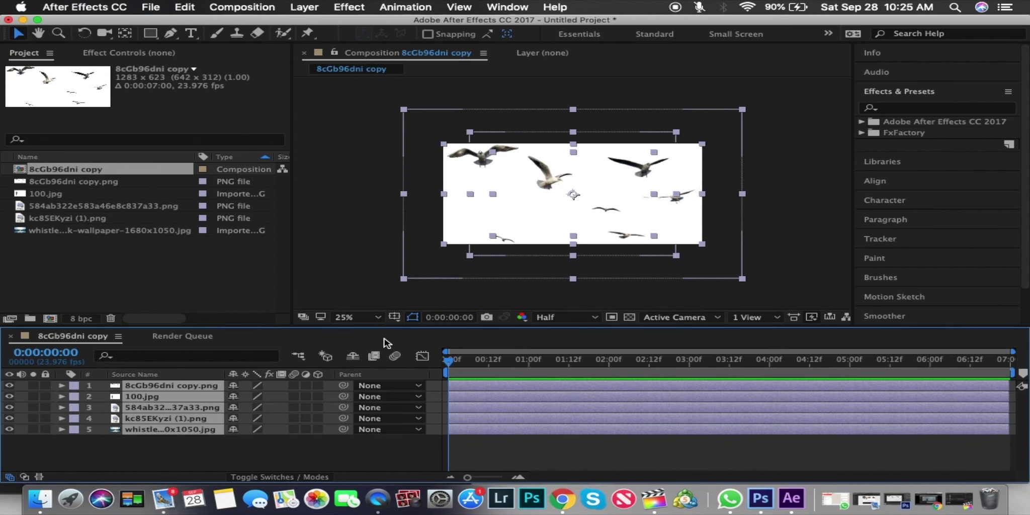
Move 100.jpg to the top of the layer stack and delete the 8cGb96dni copy.png seagull image from the project.
left_click_drag(171, 429, 143, 384)
left_click(138, 410)
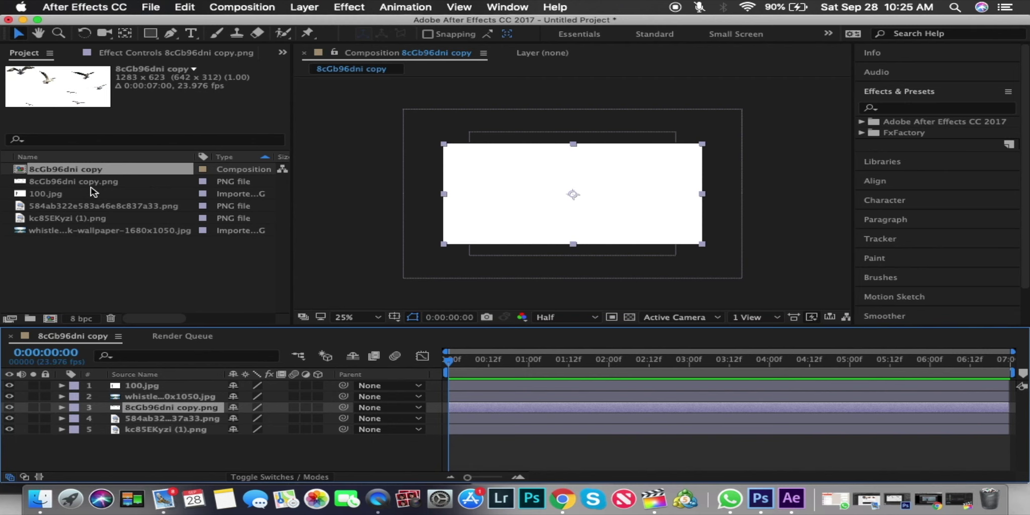
left_click(75, 181)
key("Delete")
left_click(450, 292)
left_click(169, 392)
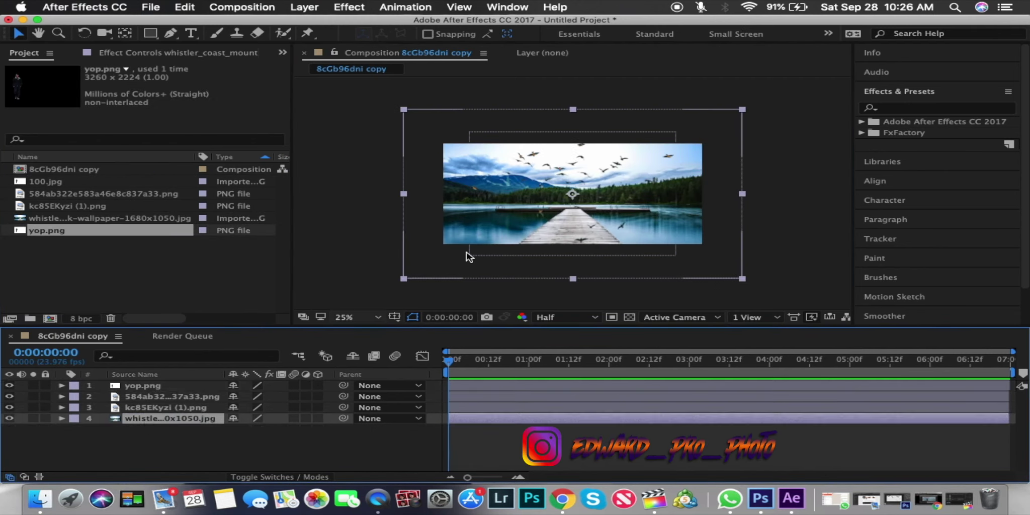
Shrink the cut-out man and place him walking on the pier, viewing at 50%.
left_click_drag(673, 221, 608, 221)
left_click_drag(478, 276, 607, 269)
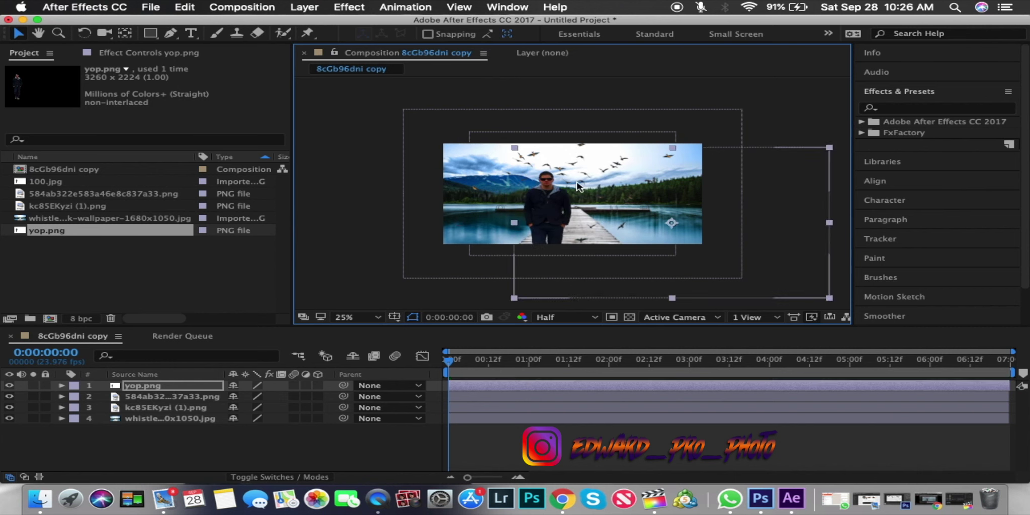
left_click(357, 317)
left_click(357, 386)
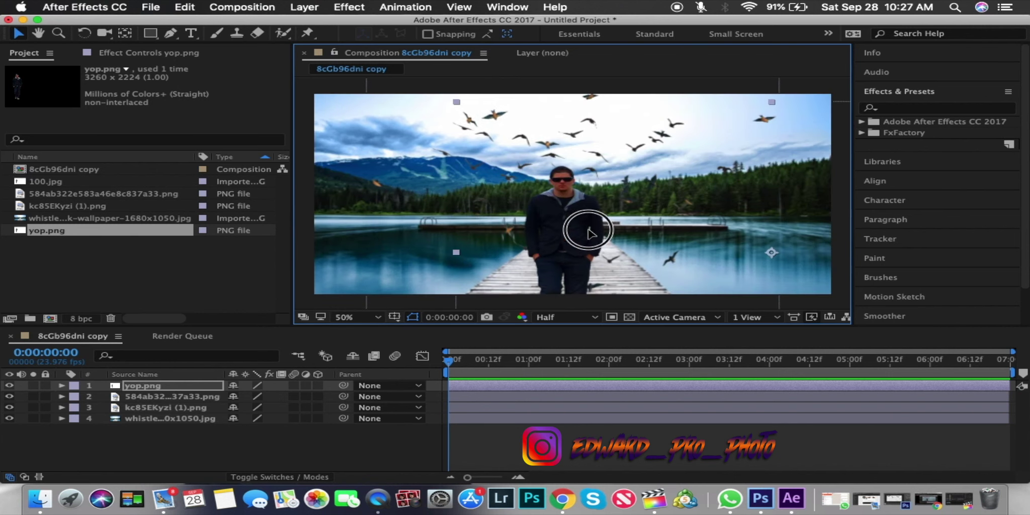
left_click_drag(589, 231, 636, 216)
left_click_drag(523, 217, 513, 218)
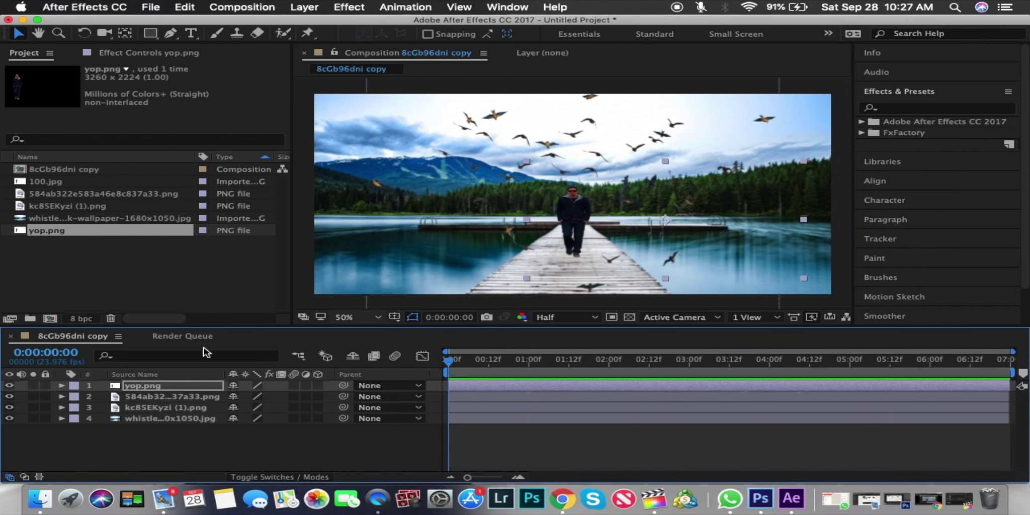
left_click(171, 396)
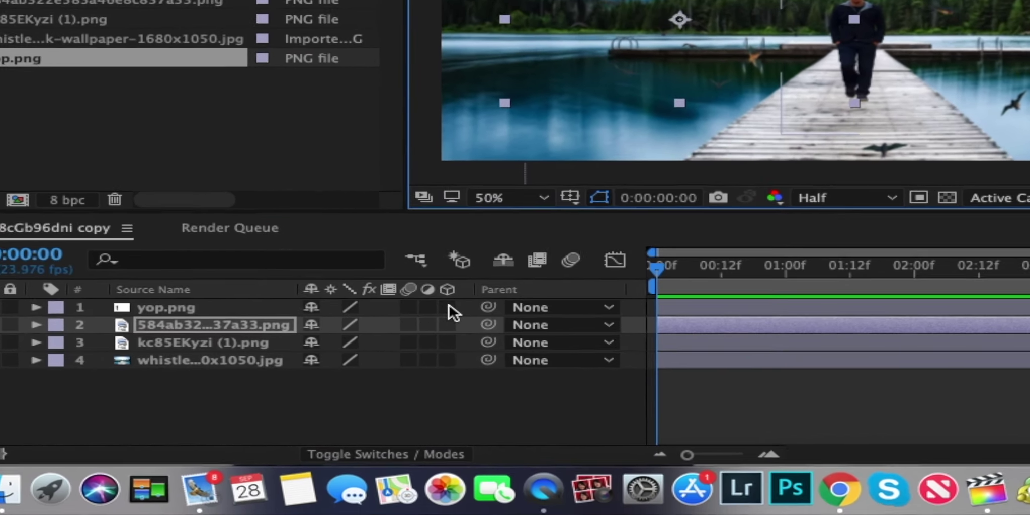
Make the bird flock 3D, move it upper left, and duplicate it into a second flock across the sky.
left_click(448, 307)
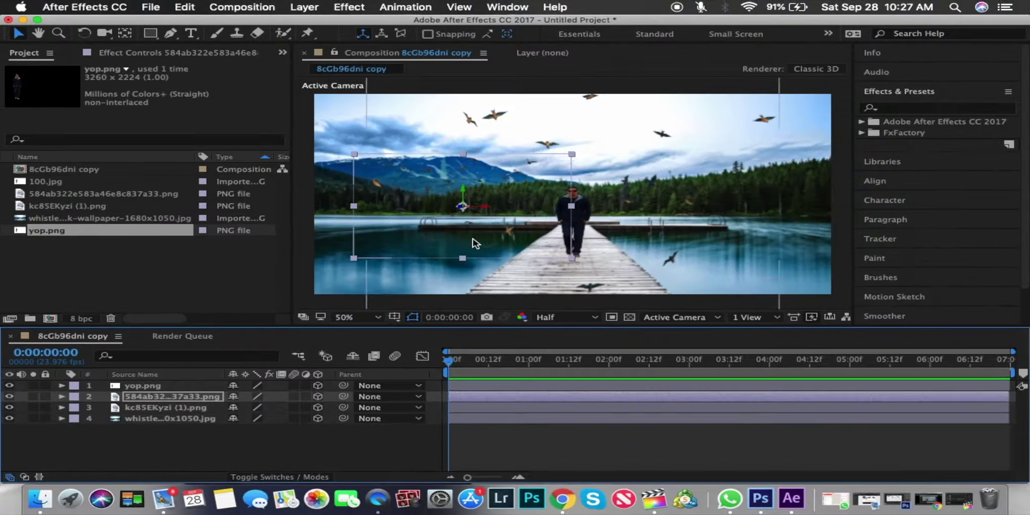
left_click_drag(570, 115, 495, 149)
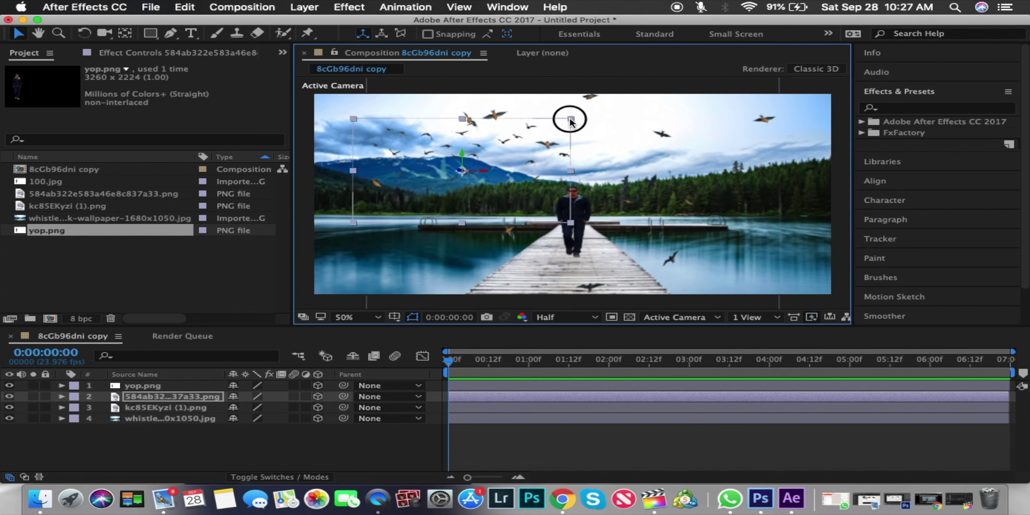
key("super+d")
left_click(535, 164)
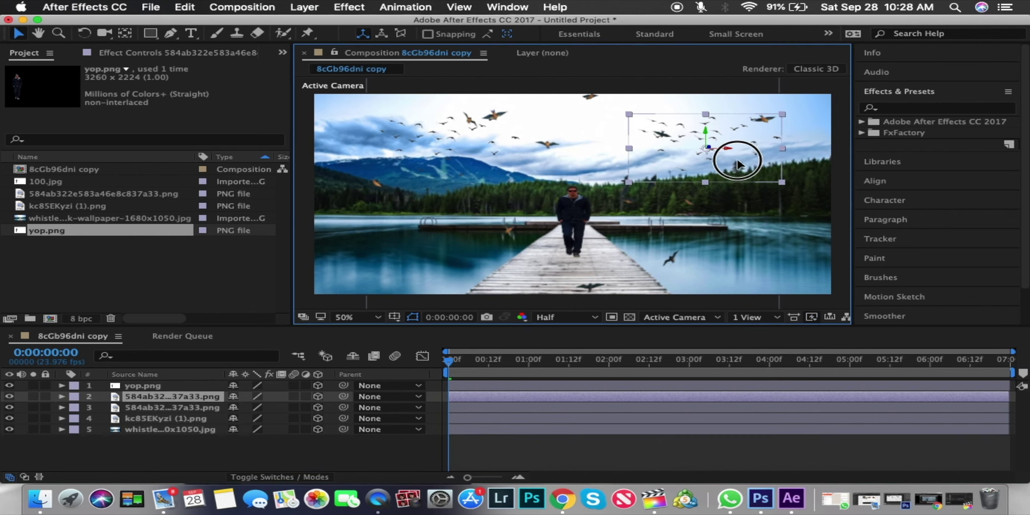
left_click_drag(627, 190, 623, 165)
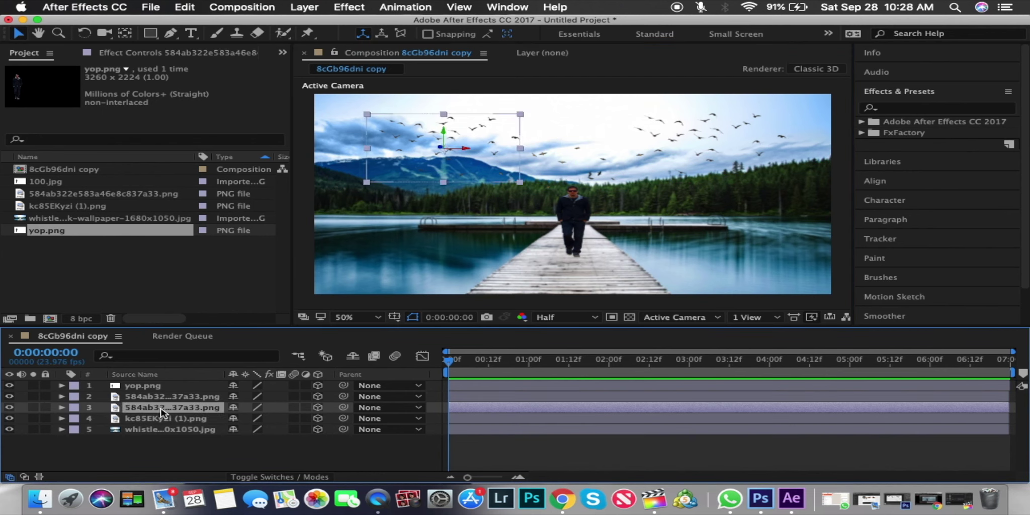
Nudge the man slightly right and add 8cGb96dni.png to the composition as a 3D layer.
left_click_drag(734, 255, 743, 259)
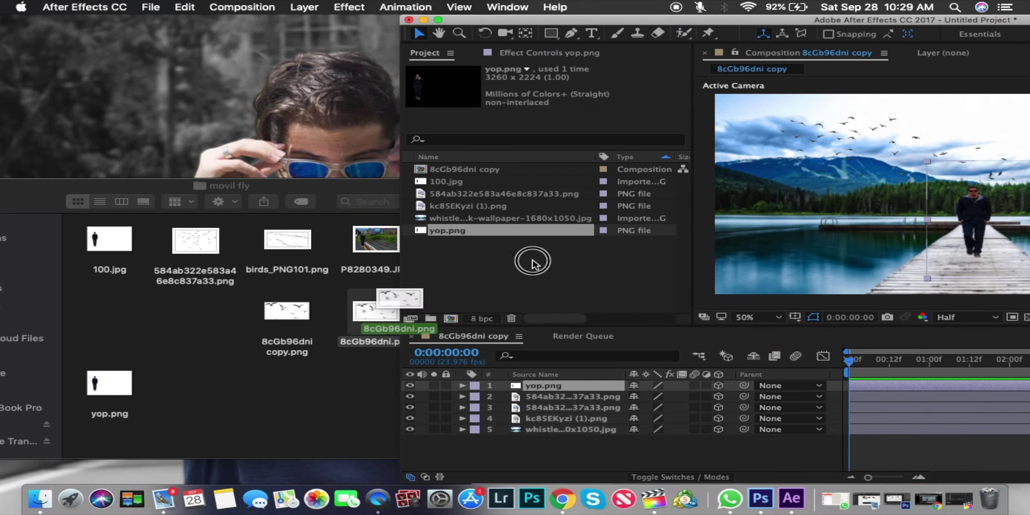
left_click_drag(368, 298, 225, 454)
left_click(318, 440)
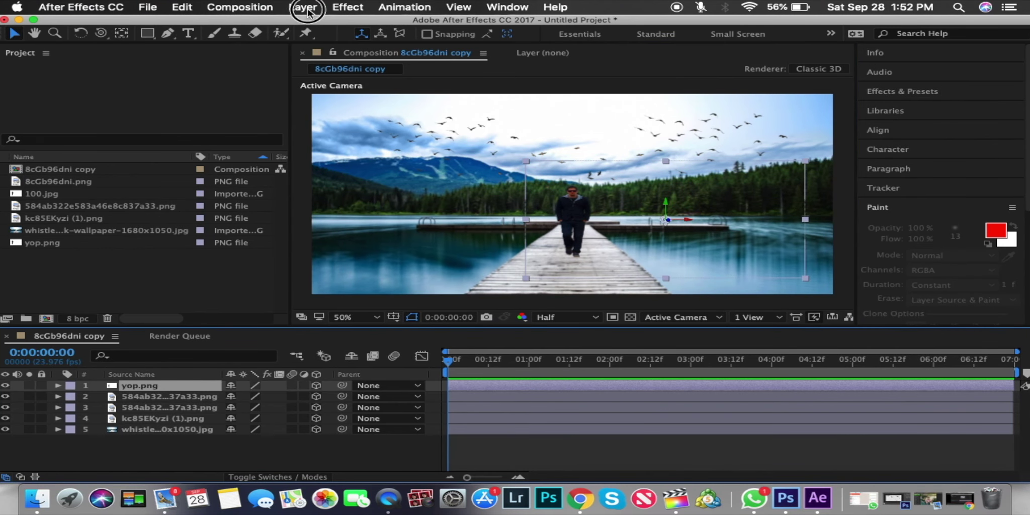
Add a Two-Node Camera named Camera 1 with a 50 mm lens through Layer > New > Camera.
left_click(306, 8)
mouse_move(319, 25)
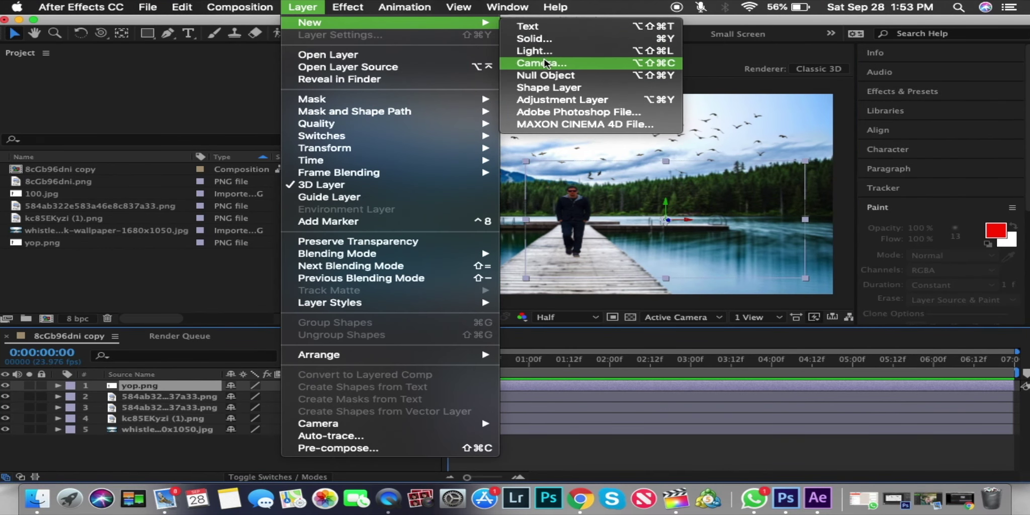
left_click(545, 64)
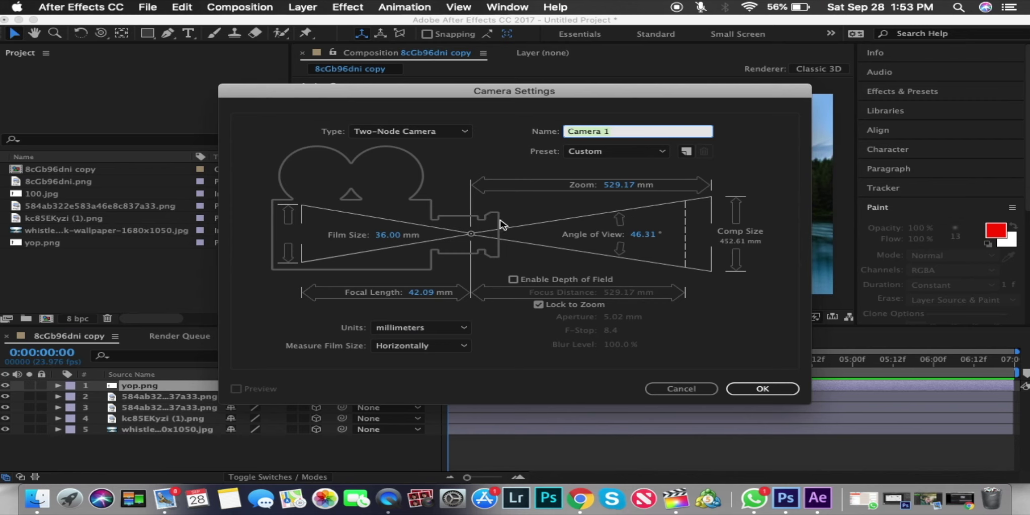
left_click(757, 387)
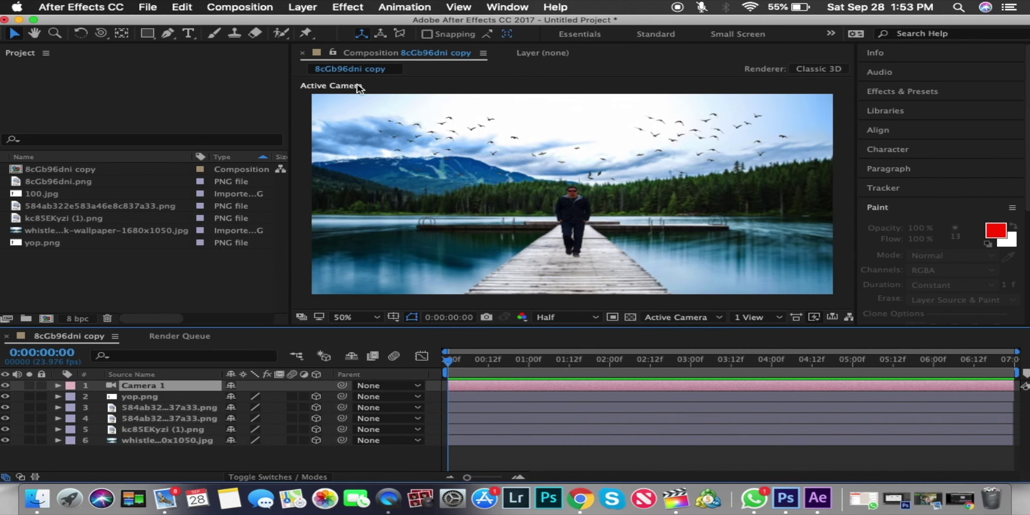
Orbit and reposition the camera view to inspect the layers' depth nearly edge-on.
mouse_move(537, 204)
left_mouse_down()
mouse_move(407, 187)
mouse_move(552, 193)
left_mouse_up()
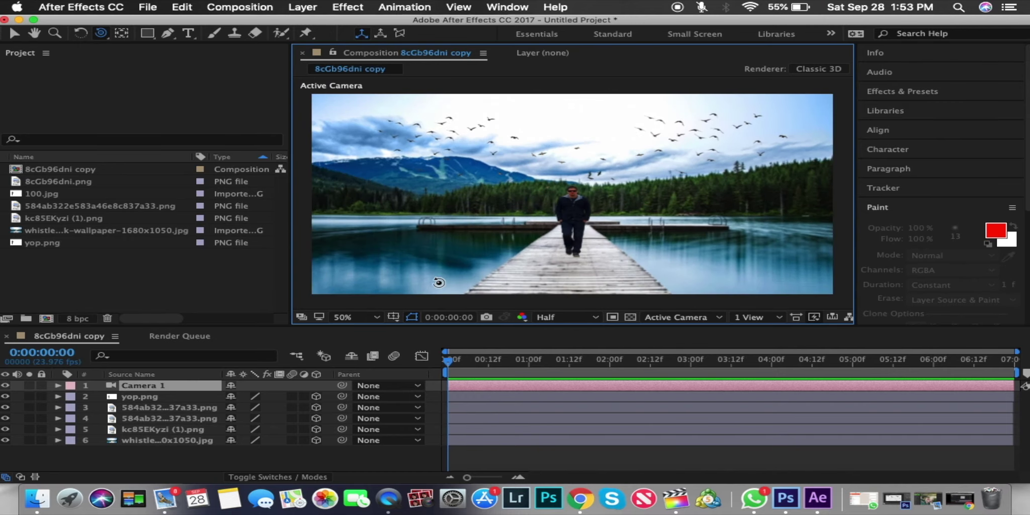
left_click_drag(382, 408, 793, 445)
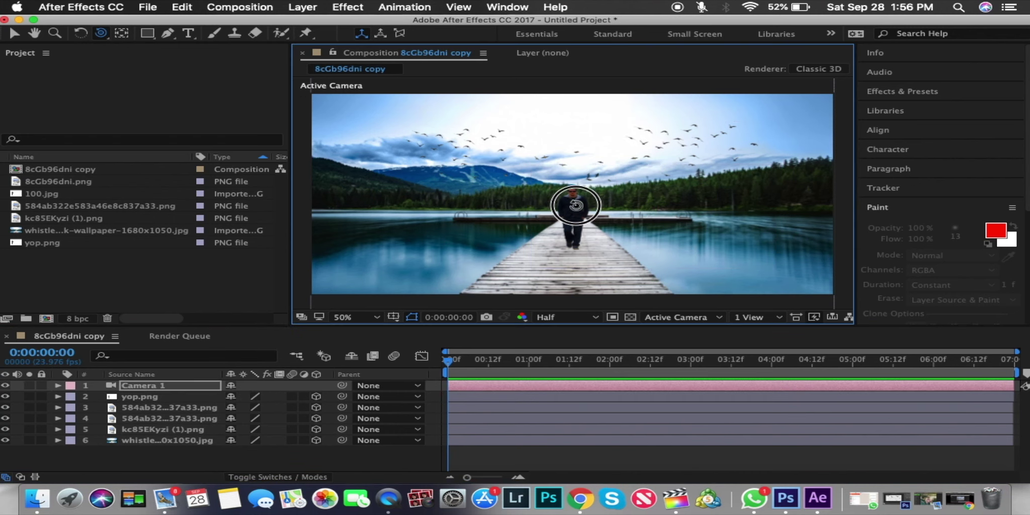
mouse_move(576, 205)
left_mouse_down()
mouse_move(669, 196)
mouse_move(540, 160)
mouse_move(375, 159)
mouse_move(430, 177)
mouse_move(448, 213)
mouse_move(430, 250)
mouse_move(360, 239)
mouse_move(527, 200)
left_mouse_up()
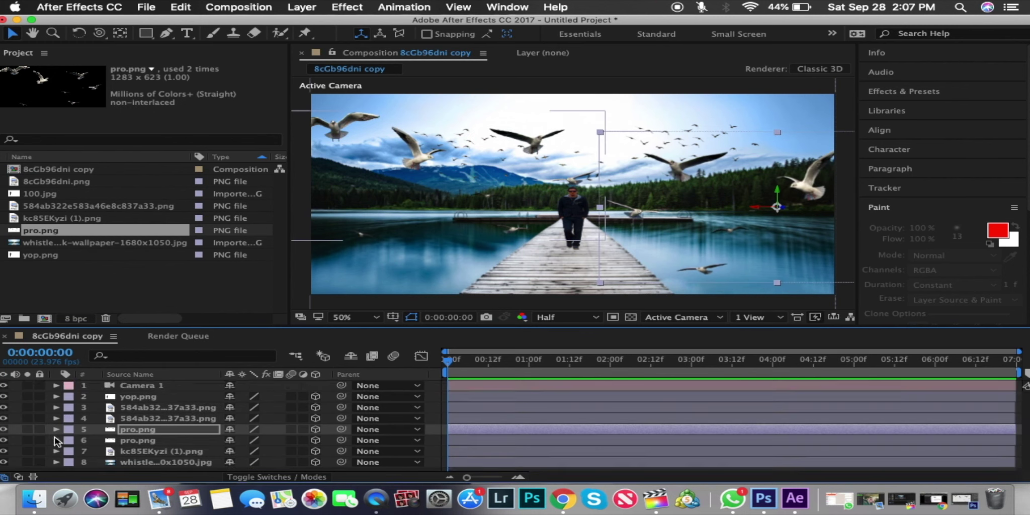
Adjust the seagull layer's Position, then pull Camera 1 back on Position Z to zoom out.
left_click(294, 407)
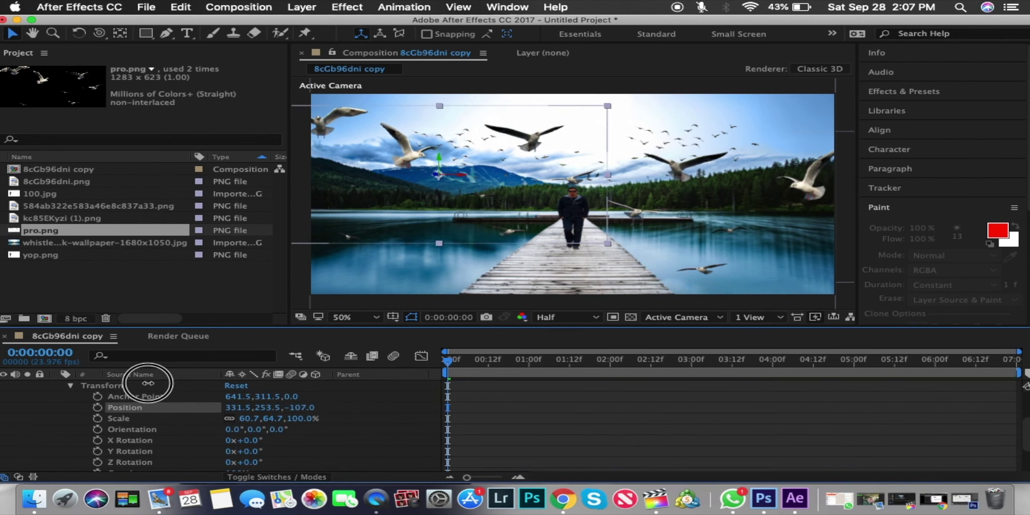
key("c")
mouse_move(621, 211)
left_mouse_down()
mouse_move(660, 186)
mouse_move(522, 190)
left_mouse_up()
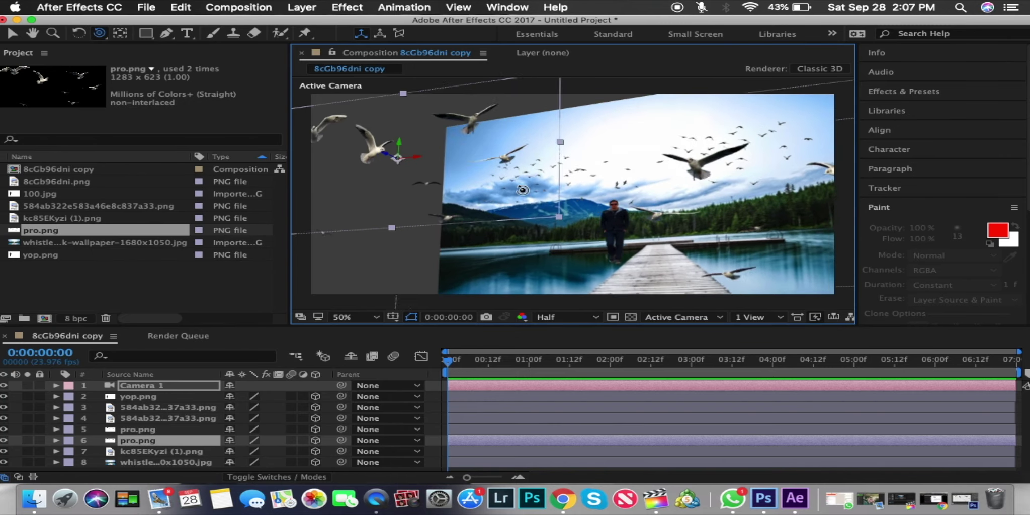
key("ctrl+z")
left_click(57, 385)
mouse_move(309, 419)
left_mouse_down()
mouse_move(65, 407)
mouse_move(337, 401)
left_mouse_up()
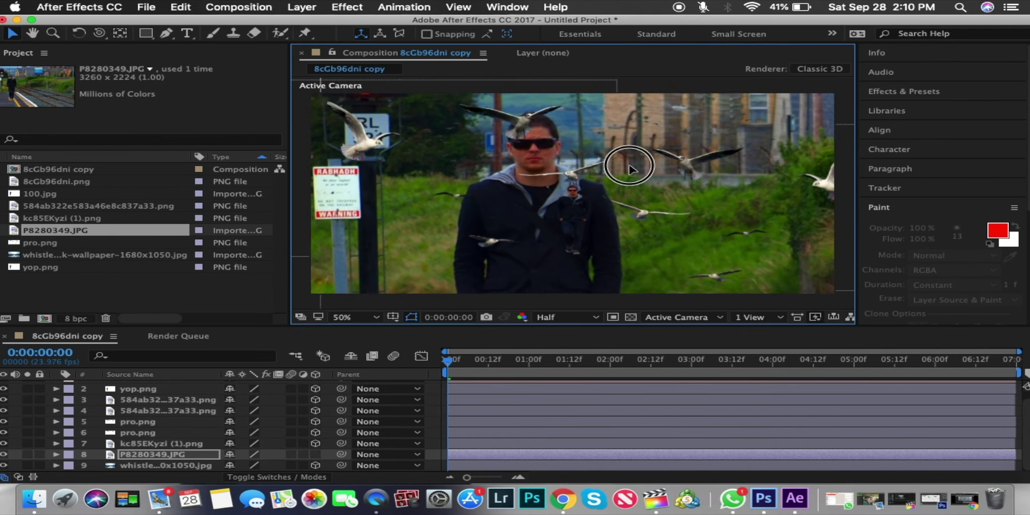
Place and enlarge the station photo P8280349.JPG over the dock, checking it at 200% and 100%.
mouse_move(489, 211)
left_mouse_down()
mouse_move(499, 149)
mouse_move(528, 165)
left_mouse_up()
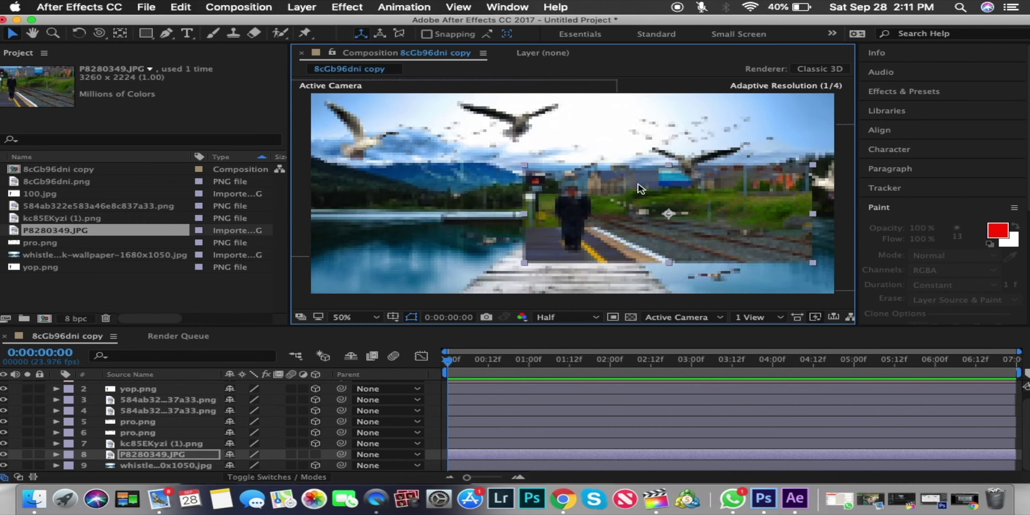
left_click(354, 317)
left_click(383, 325)
left_click(354, 316)
left_click(352, 401)
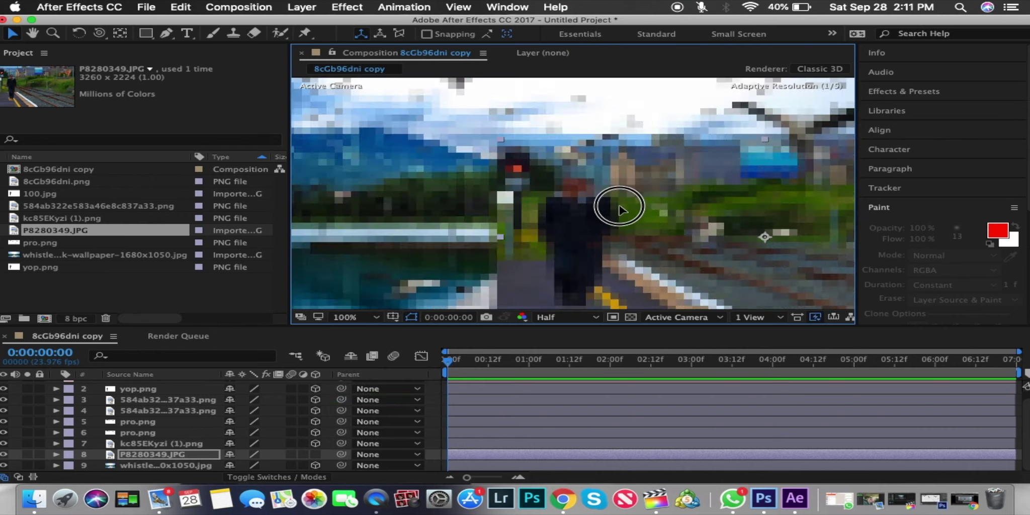
mouse_move(511, 138)
left_mouse_down()
mouse_move(492, 128)
mouse_move(641, 202)
left_mouse_up()
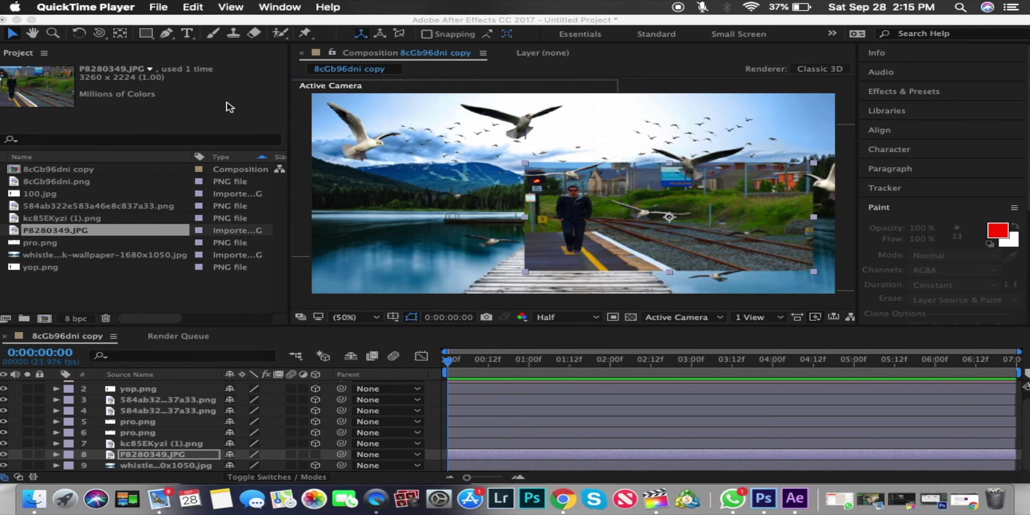
Change the composition settings to a vertical 1080 × 1920 frame and select the background layer too.
left_click(239, 7)
left_click(252, 42)
type("1920")
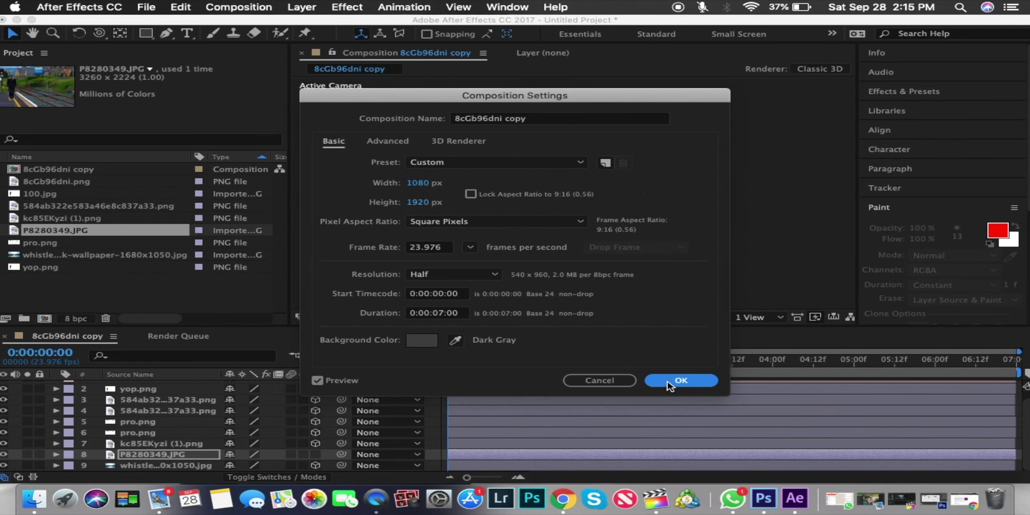
left_click(671, 381)
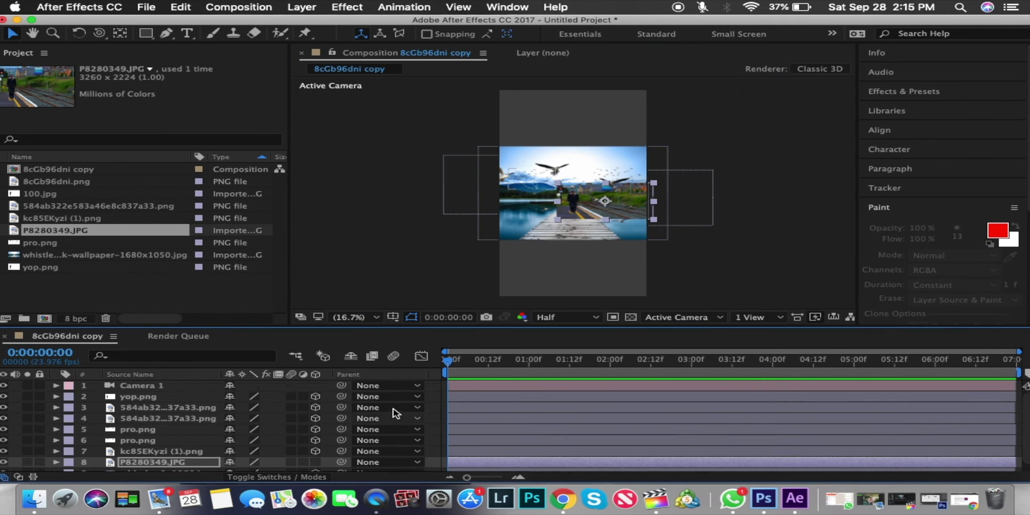
left_click(166, 465, "shift")
scroll(171, 442, "up", 5)
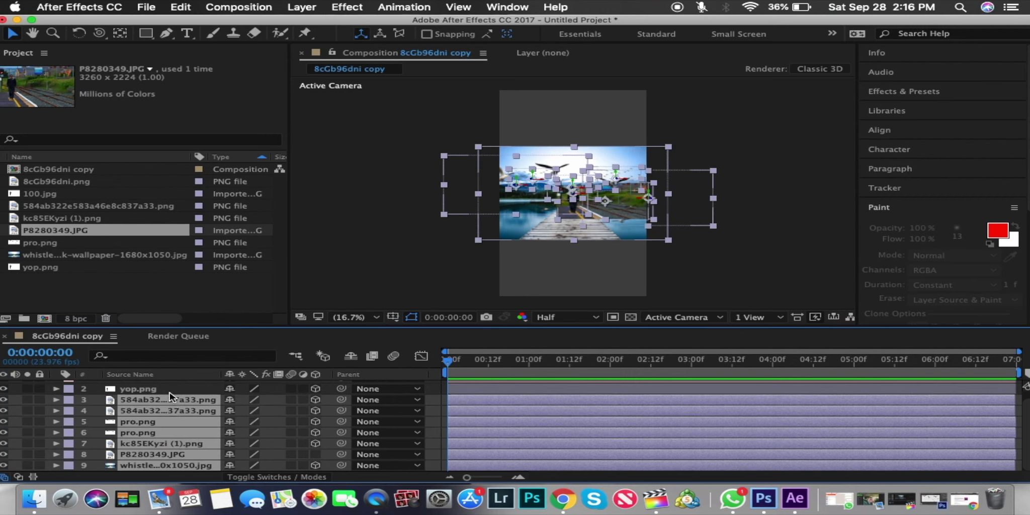
Scrub Camera 1's Position Z to push the camera back from the layers.
left_click_drag(301, 418, 628, 418)
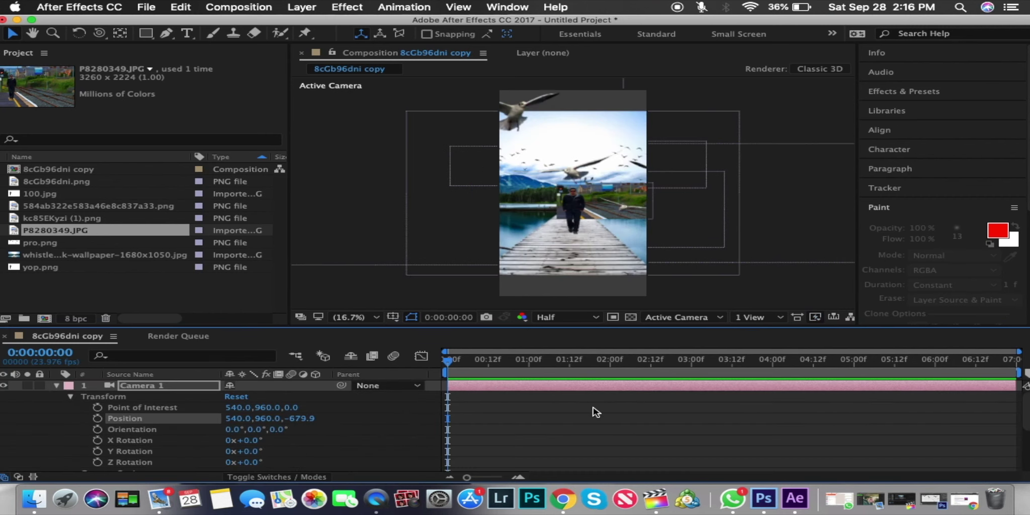
key("cmd+z")
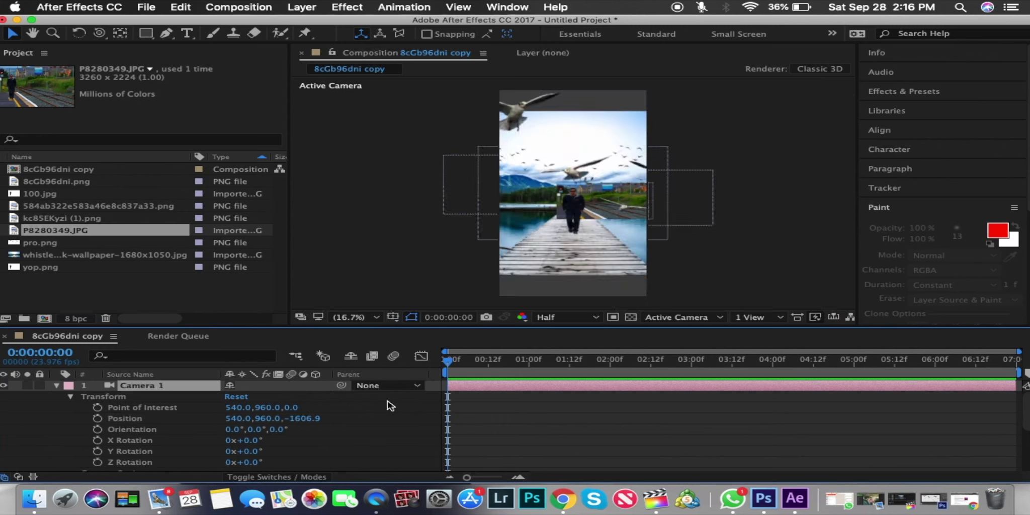
scroll(301, 408, "down", 5)
scroll(276, 381, "up", 5)
mouse_move(307, 418)
left_mouse_down()
mouse_move(318, 426)
mouse_move(377, 413)
left_mouse_up()
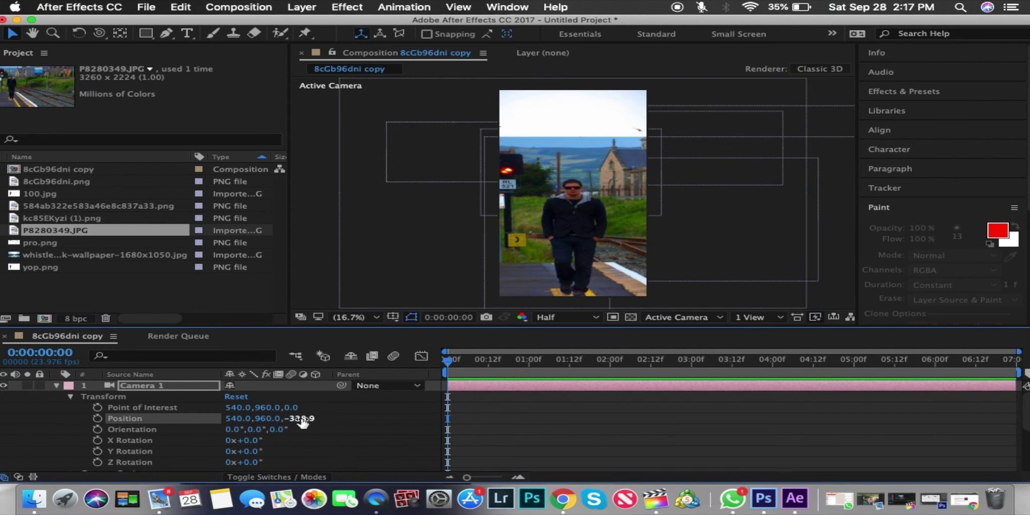
scroll(201, 427, "down", 5)
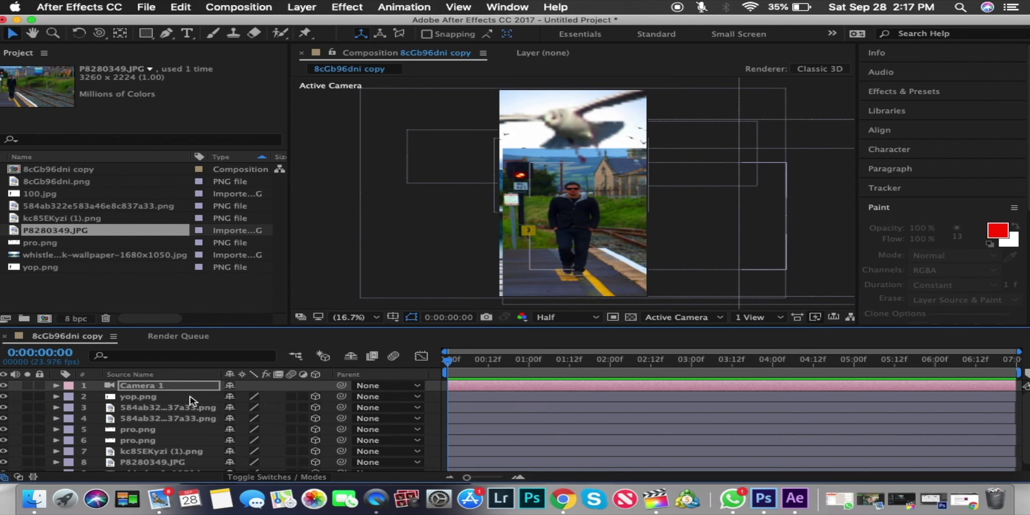
Hide the station photo layer and shift the pro.png seagulls and another layer to the left.
left_click(151, 454)
left_click(4, 454)
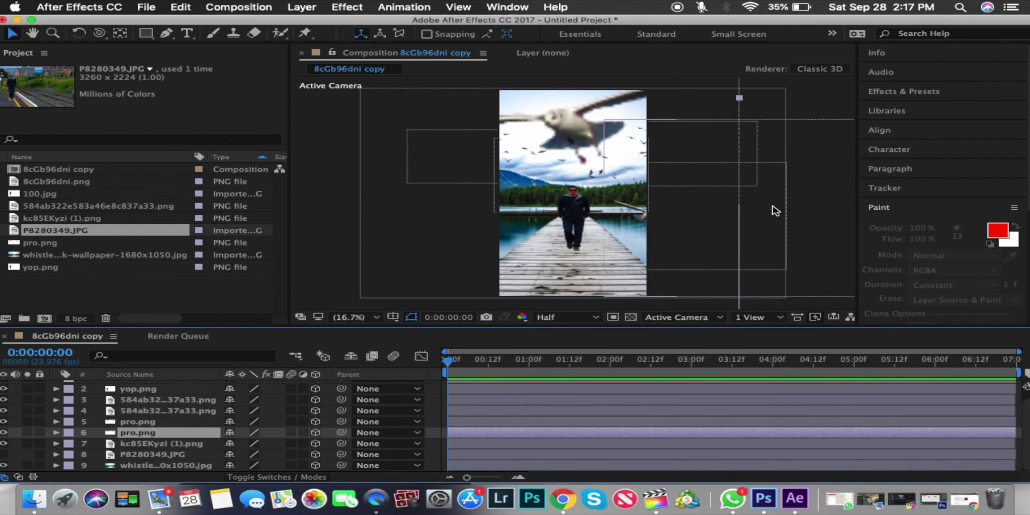
left_click_drag(683, 200, 613, 174)
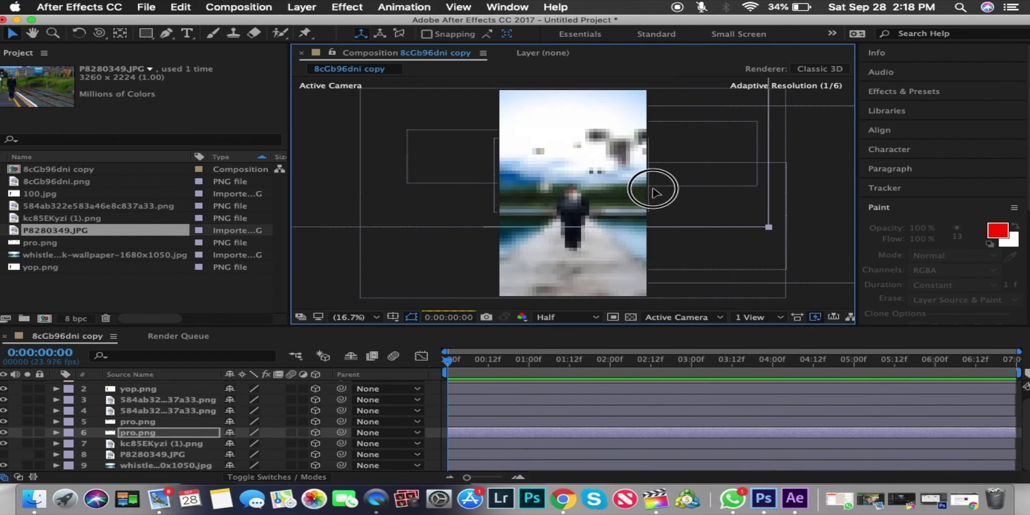
left_click_drag(612, 174, 514, 161)
left_click_drag(747, 283, 576, 212)
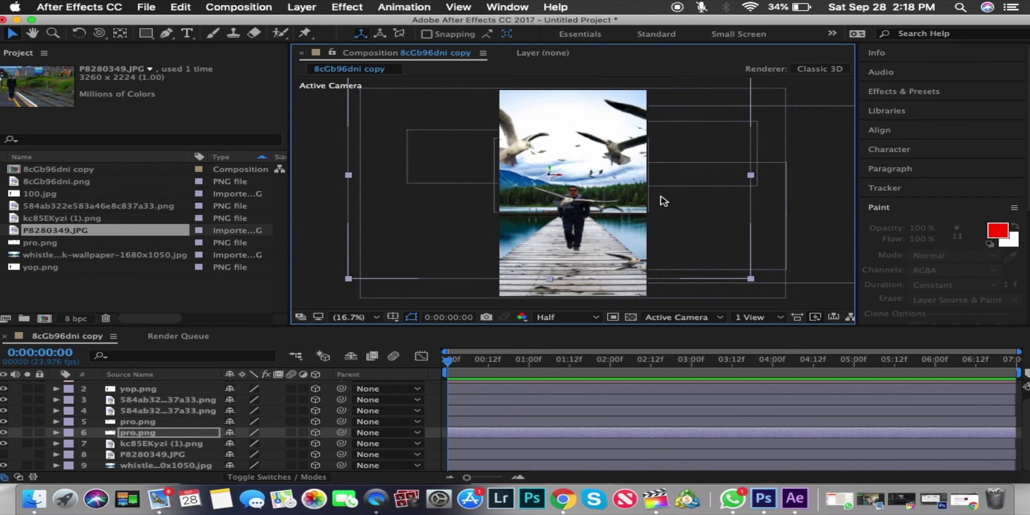
Settle Camera 1's Position Z at about -414.9, then select the yop.png layer.
scroll(221, 427, "up", 5)
left_click_drag(301, 421, 524, 409)
left_click_drag(302, 421, 144, 407)
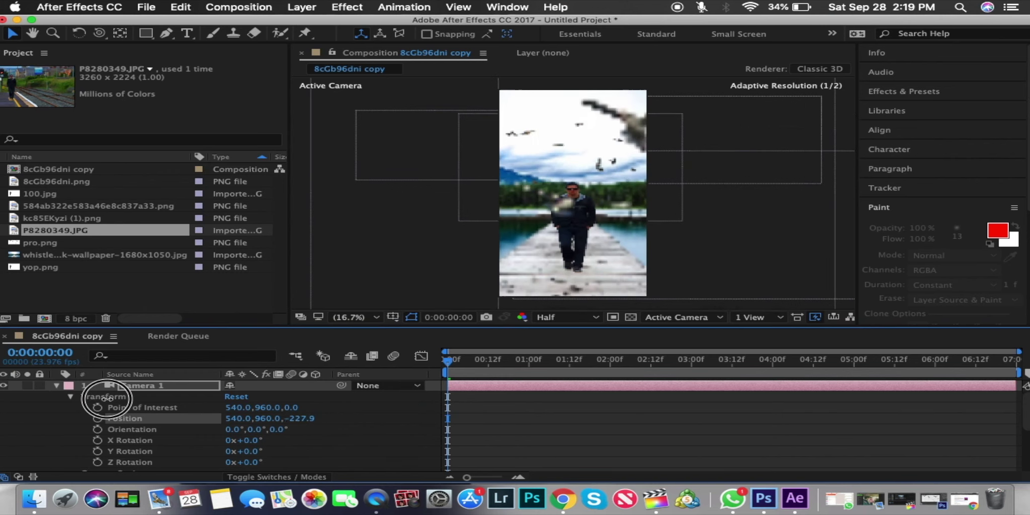
left_click_drag(144, 407, 280, 428)
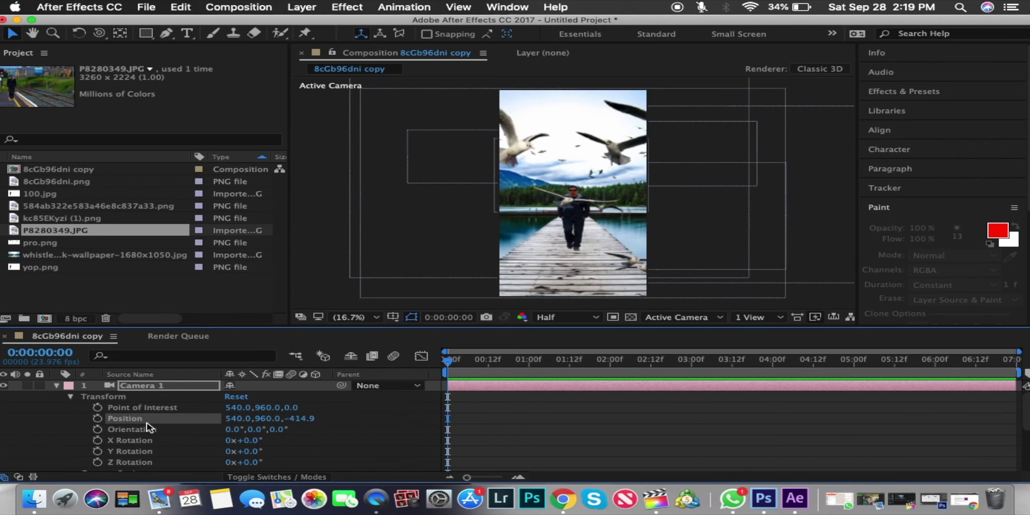
left_click(601, 231)
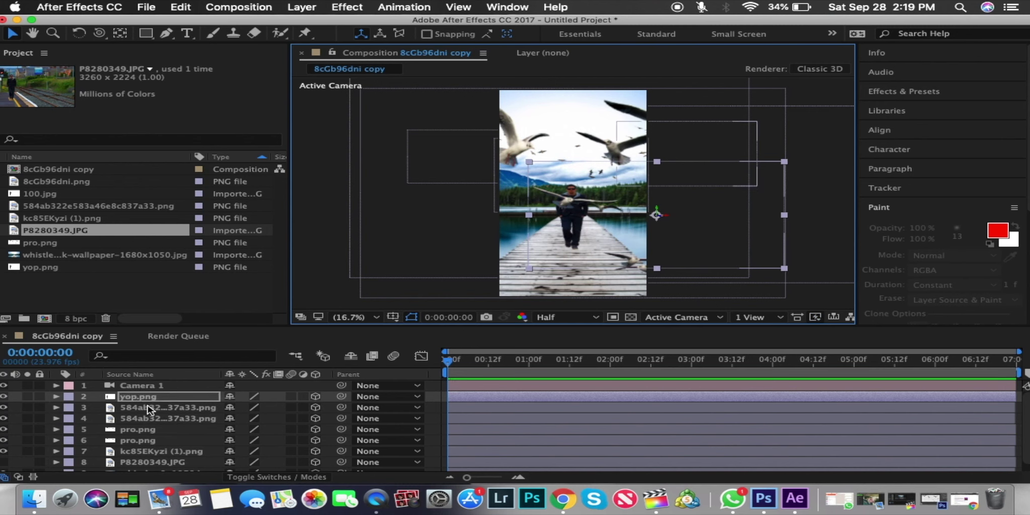
Reposition the yop.png birds and a second bird layer in the frame.
left_click_drag(654, 166, 709, 146)
left_click(69, 408)
left_click_drag(299, 408, 549, 405)
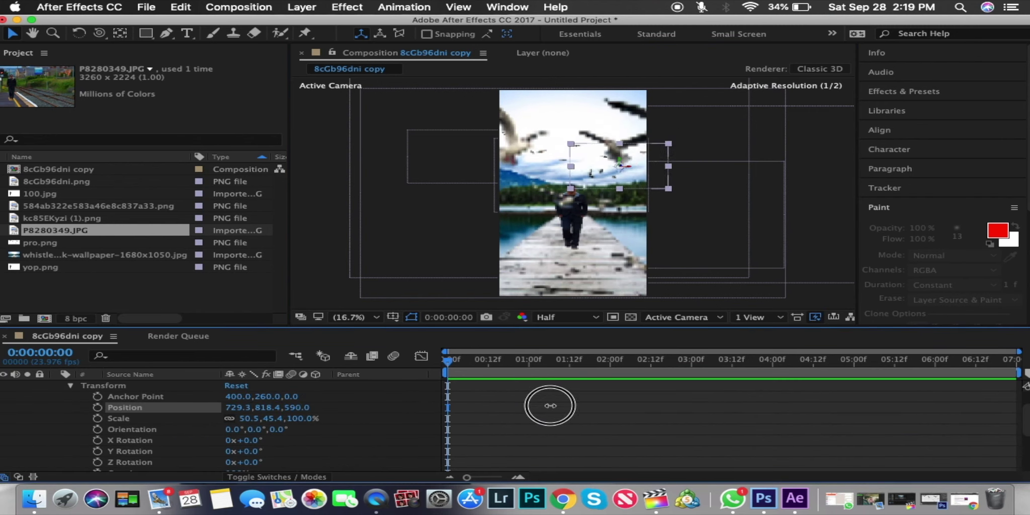
left_click(677, 179)
left_click_drag(544, 243, 537, 145)
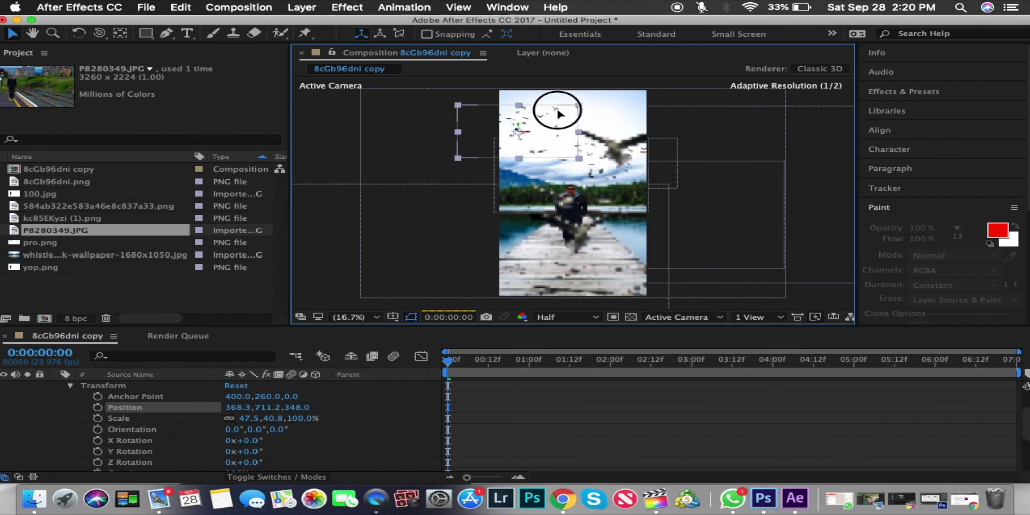
left_click_drag(550, 146, 553, 151)
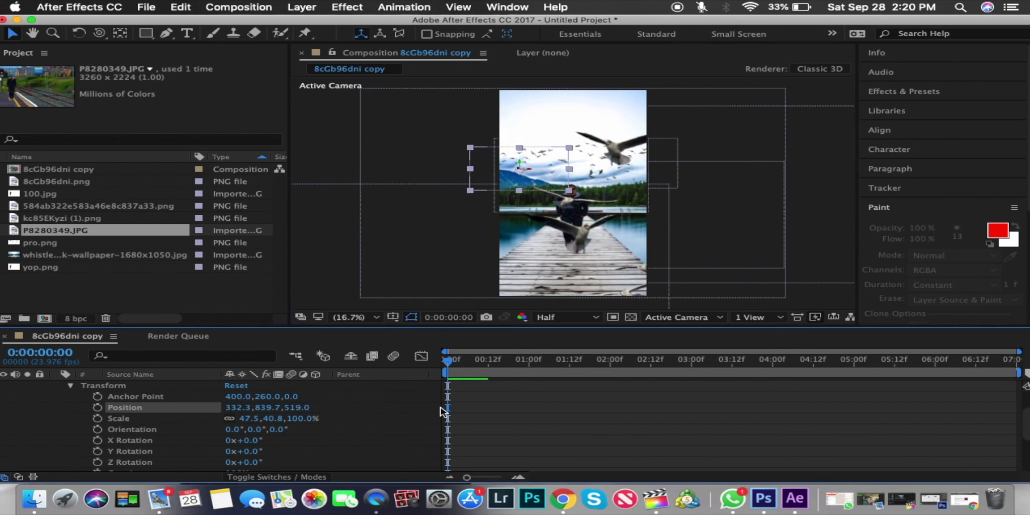
Adjust the Position of another large bird layer.
left_click(71, 385)
left_click(56, 417)
left_click(70, 396)
left_click_drag(302, 408, 300, 420)
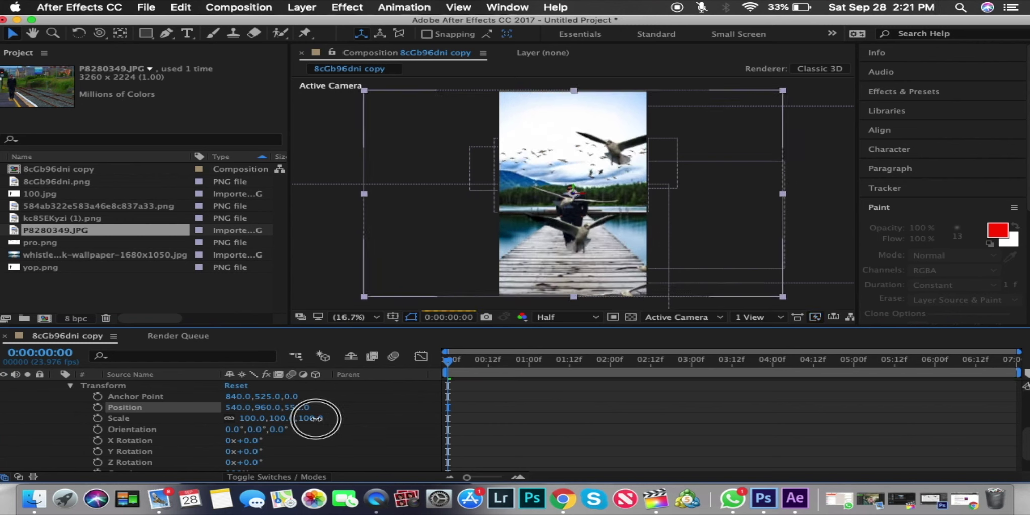
Spread both pro.png bird layers right and deeper, and set Camera 1's depth to -726.9.
left_click(74, 436)
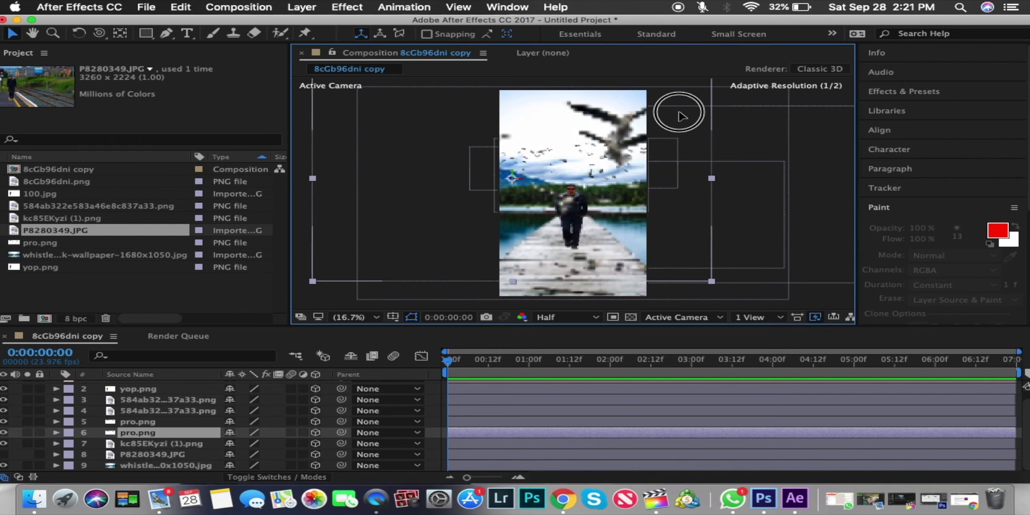
left_click_drag(236, 407, 526, 392)
mouse_move(294, 407)
left_mouse_down()
mouse_move(589, 229)
mouse_move(490, 197)
left_mouse_up()
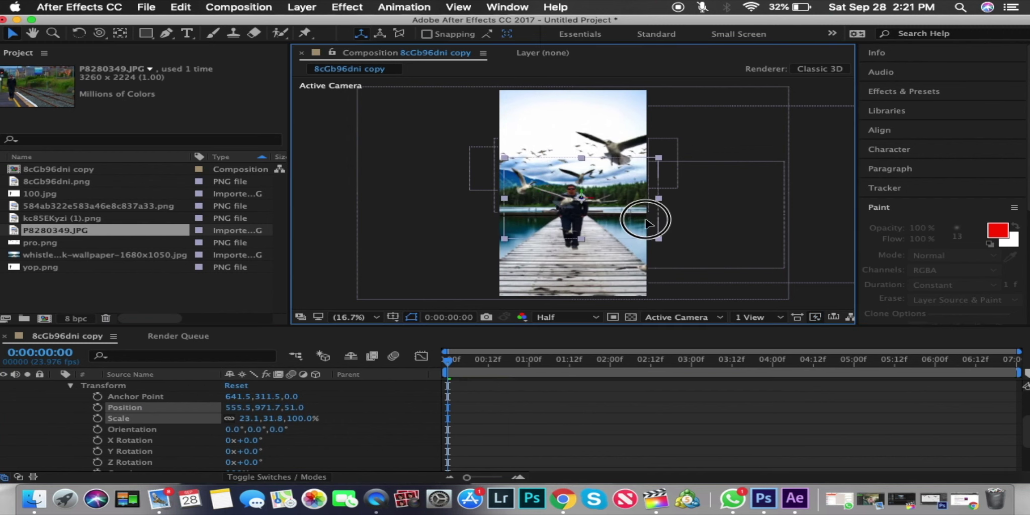
left_click(70, 385)
left_click(71, 434)
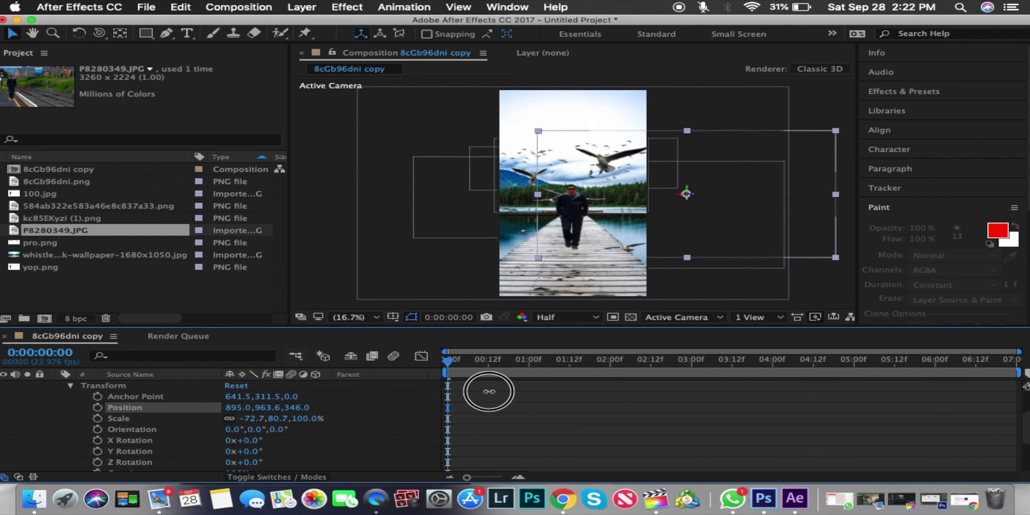
left_click_drag(236, 407, 702, 235)
left_click(70, 385)
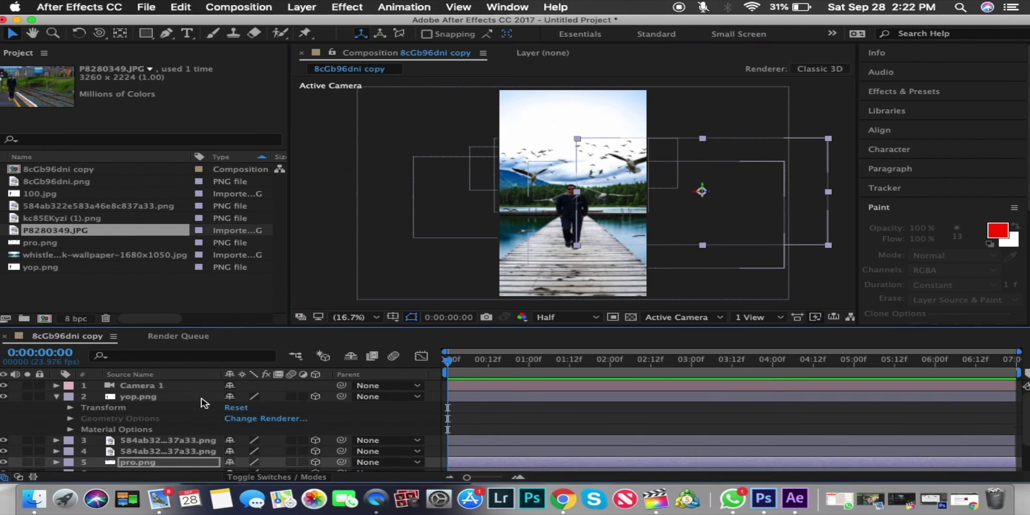
left_click(70, 385)
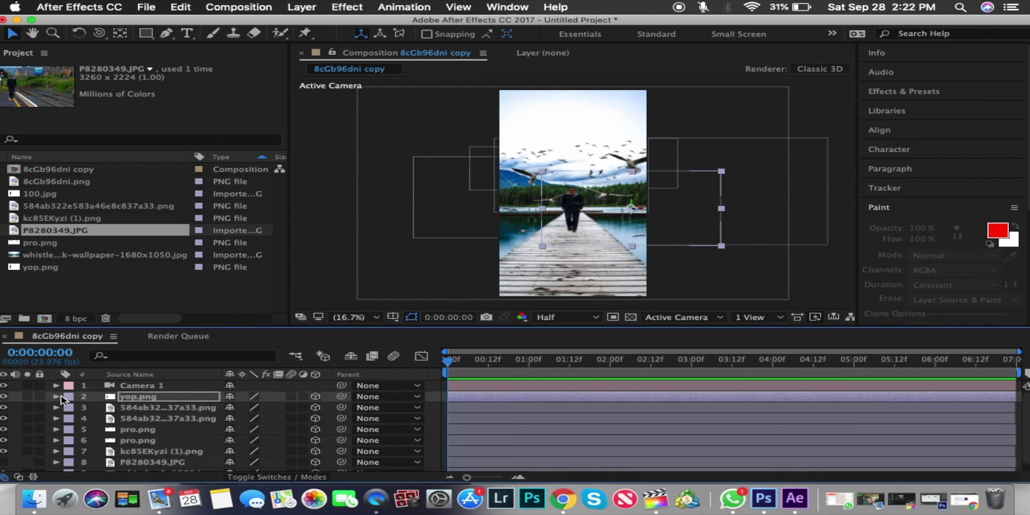
mouse_move(297, 419)
left_mouse_down()
mouse_move(602, 404)
mouse_move(285, 417)
left_mouse_up()
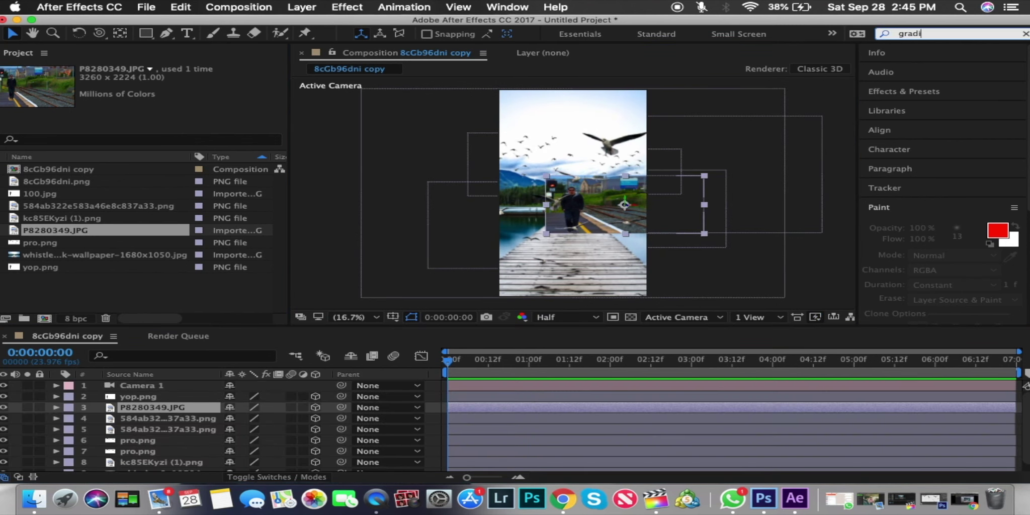
Apply Gradient Wipe to P8280349.JPG and test its Transition Completion.
key("super+5")
type("gradient wi")
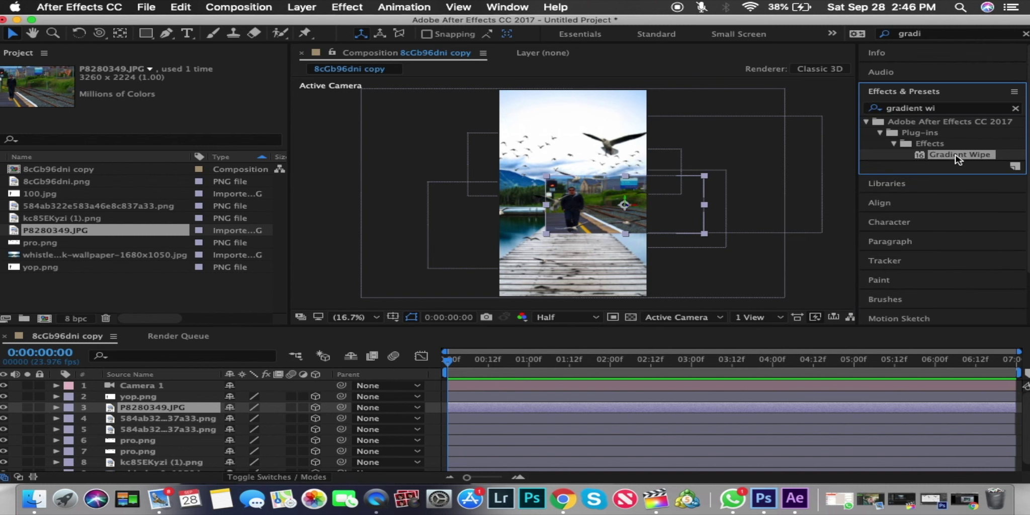
double_click(956, 155)
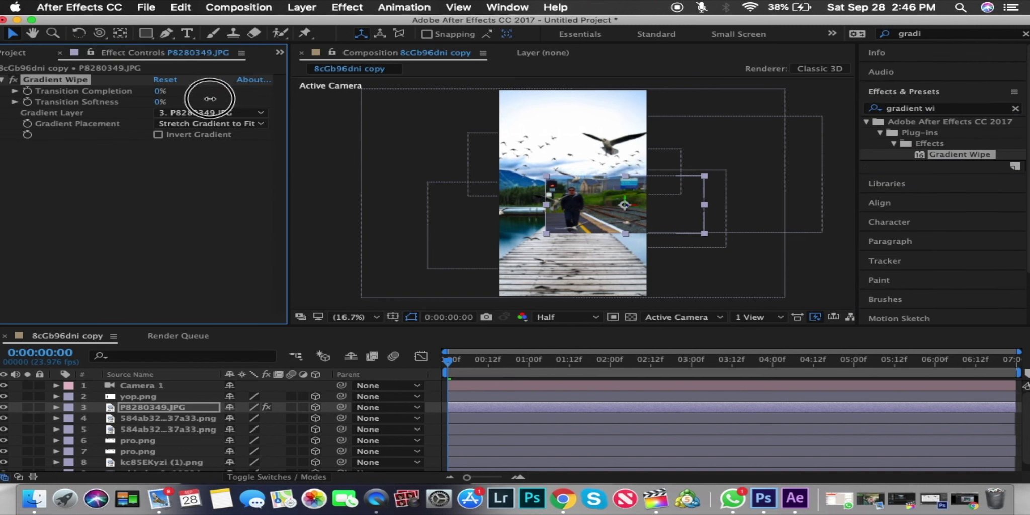
left_click_drag(210, 98, 160, 91)
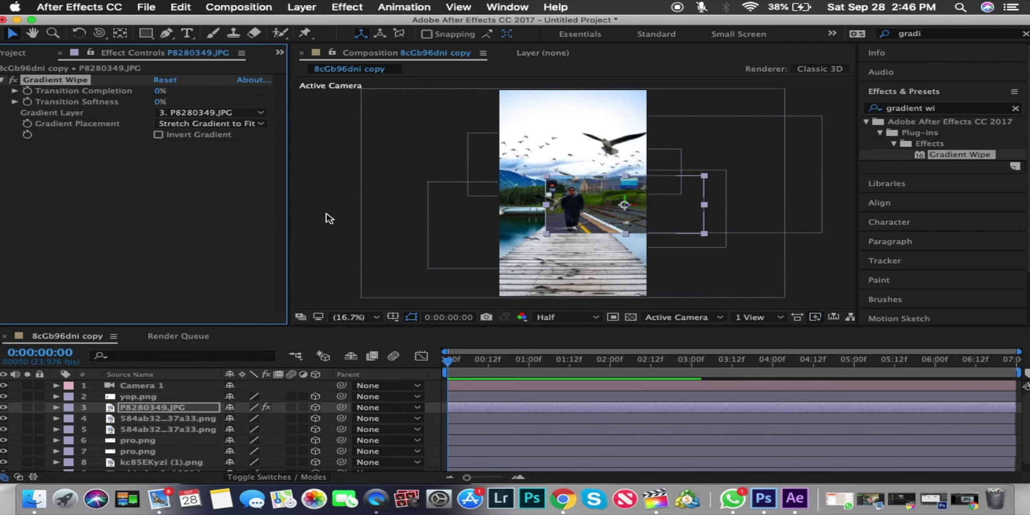
Tweak Camera 1's depth, try a partial wipe completion and preview the composition.
left_click(57, 385)
mouse_move(297, 417)
left_mouse_down()
mouse_move(377, 416)
mouse_move(370, 423)
left_mouse_up()
left_click(56, 385)
left_click(151, 407)
mouse_move(159, 91)
left_mouse_down()
mouse_move(173, 93)
mouse_move(158, 94)
left_mouse_up()
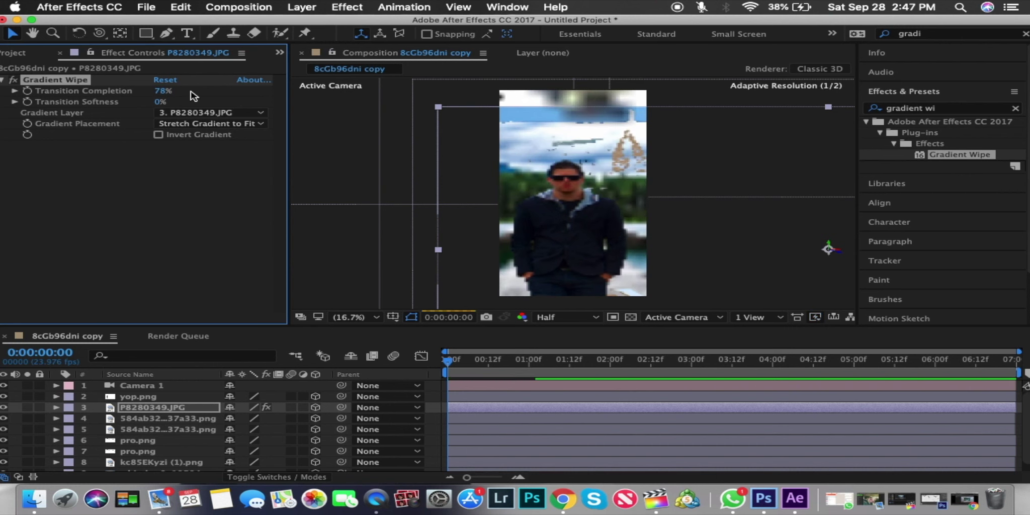
key("space")
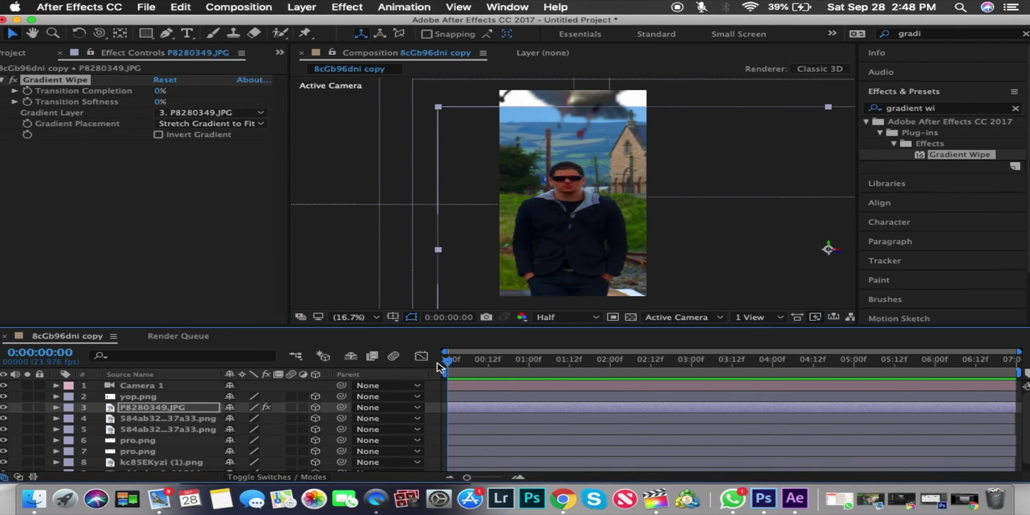
Keyframe Transition Completion at 100% at 2:00 and 0% at the start.
left_click(56, 407)
left_click(57, 399)
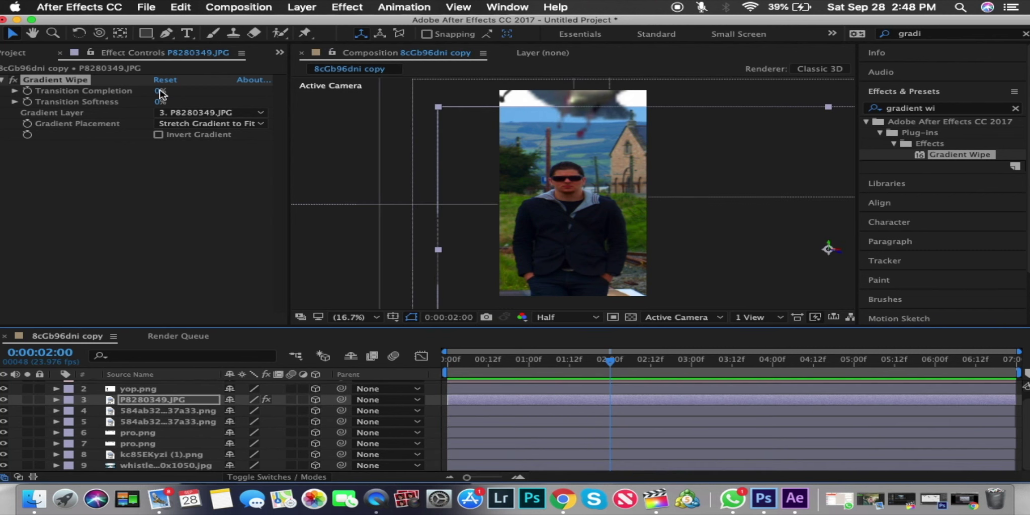
left_click_drag(164, 92, 226, 91)
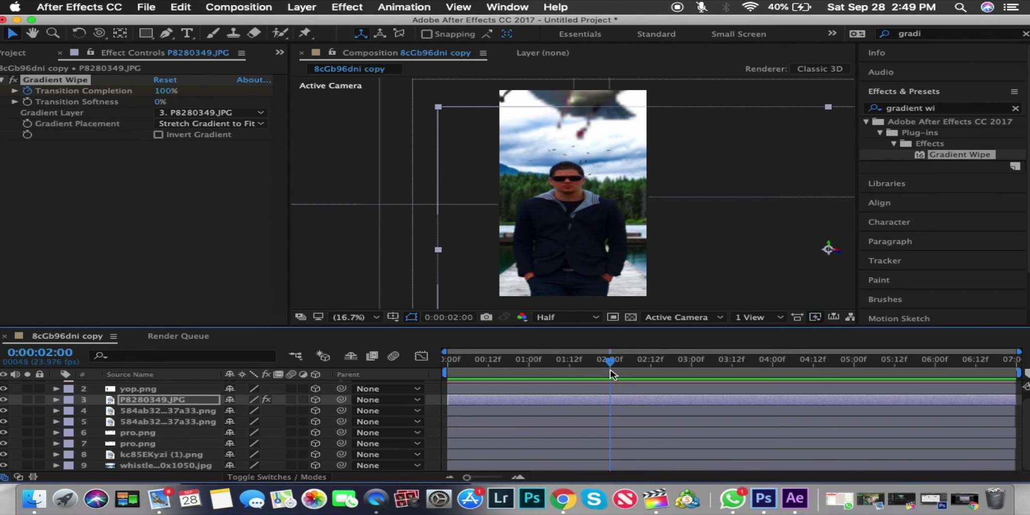
left_click(57, 399)
left_click(84, 408)
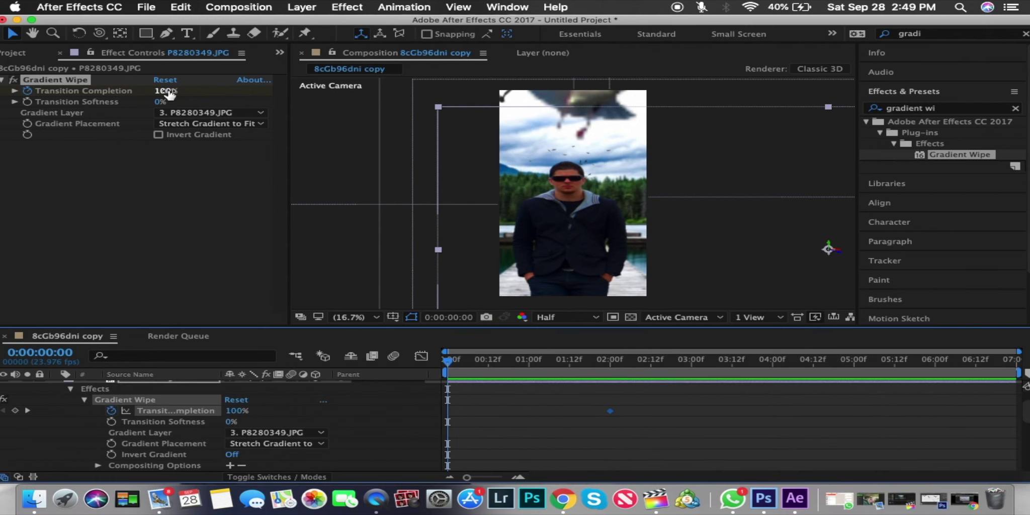
left_click_drag(169, 92, 70, 94)
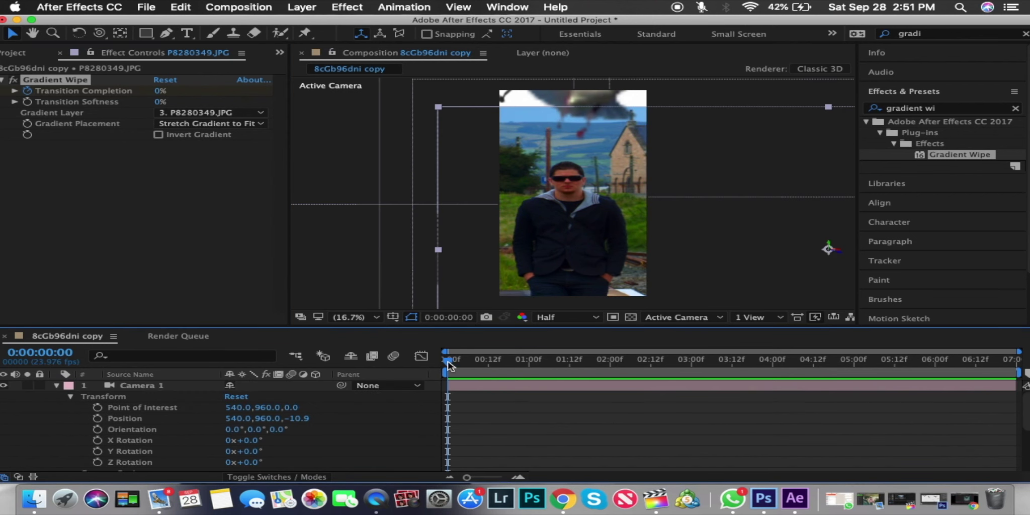
Keyframe Camera 1's Position so it pulls back to a depth of -705.9.
left_click_drag(449, 365, 612, 359)
left_click_drag(305, 419, 190, 422)
key("alt+shift+p")
left_click_drag(302, 418, 417, 410)
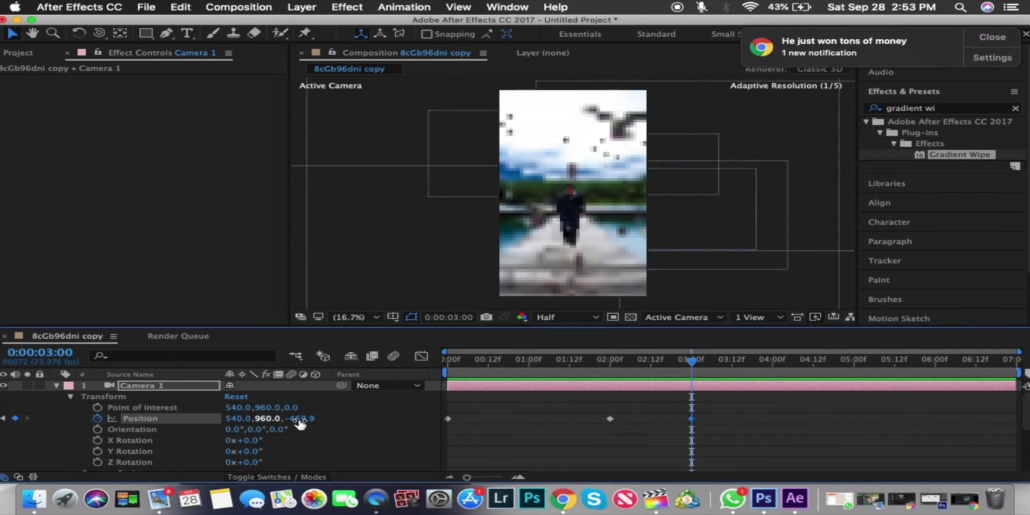
left_click_drag(277, 421, 166, 420)
left_click_drag(691, 361, 443, 361)
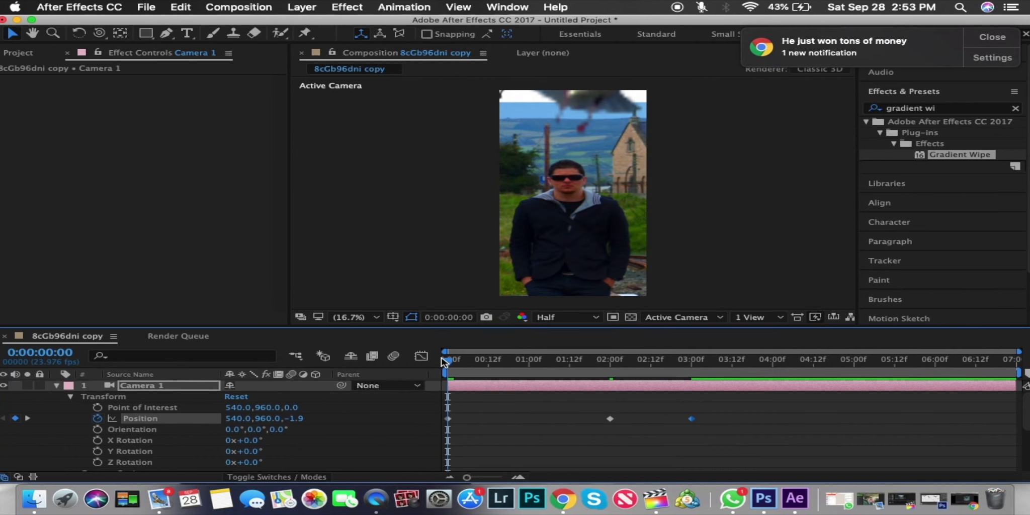
left_click(989, 44)
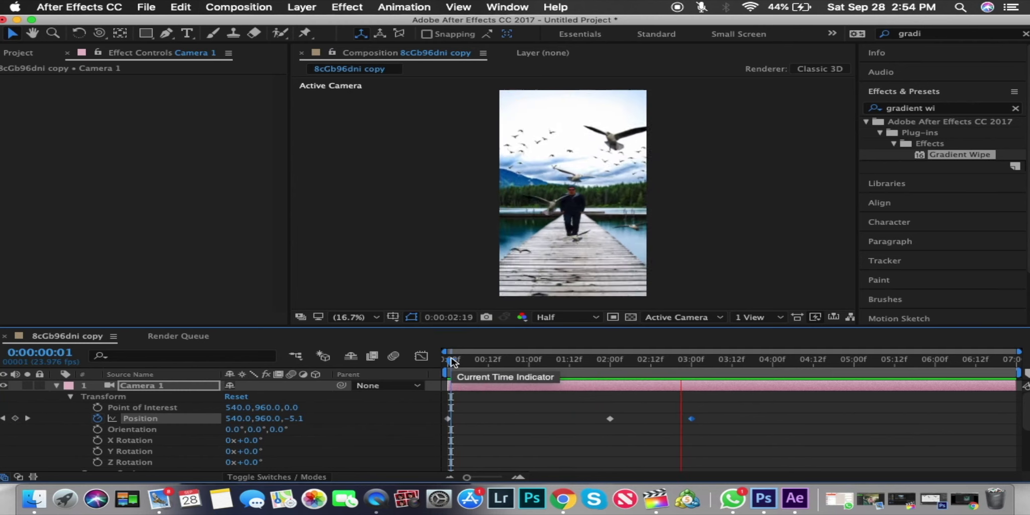
Apply easing to Camera 1's first, two-second and 3:20 Position keyframes.
left_click_drag(451, 363, 442, 364)
left_click(687, 419)
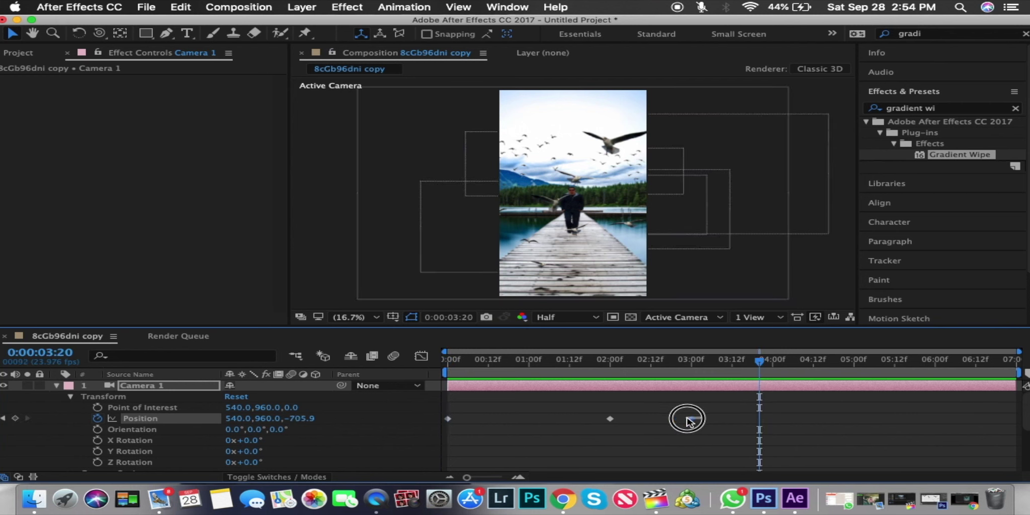
right_click(609, 419)
mouse_move(731, 471)
left_click(873, 413)
right_click(690, 418)
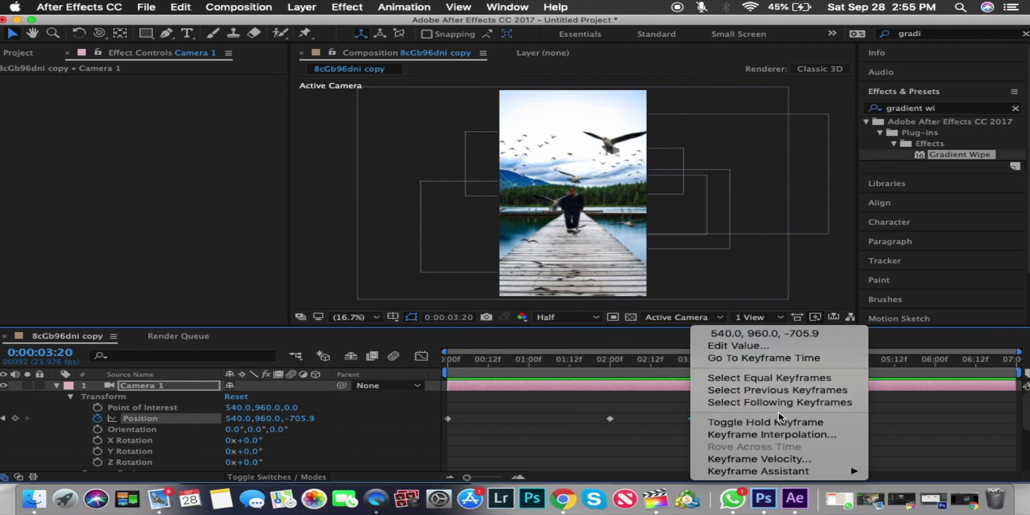
left_click(498, 413)
right_click(448, 418)
mouse_move(603, 471)
left_click(666, 423)
mouse_move(623, 360)
left_mouse_down()
mouse_move(604, 378)
mouse_move(440, 363)
mouse_move(736, 367)
left_mouse_up()
left_click(610, 419, "super")
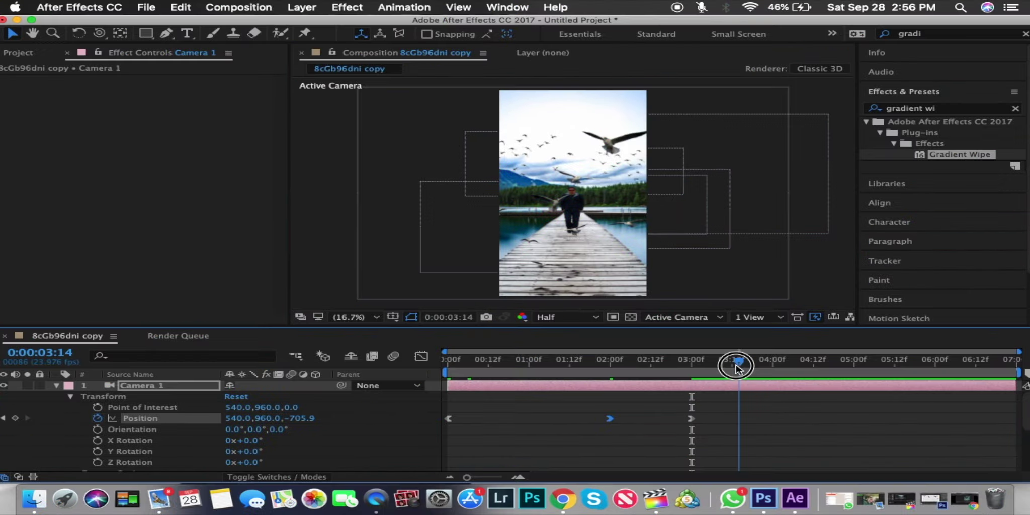
Bring the camera back close at 03:12 and Easy Ease In that keyframe.
left_click_drag(304, 419, 868, 412)
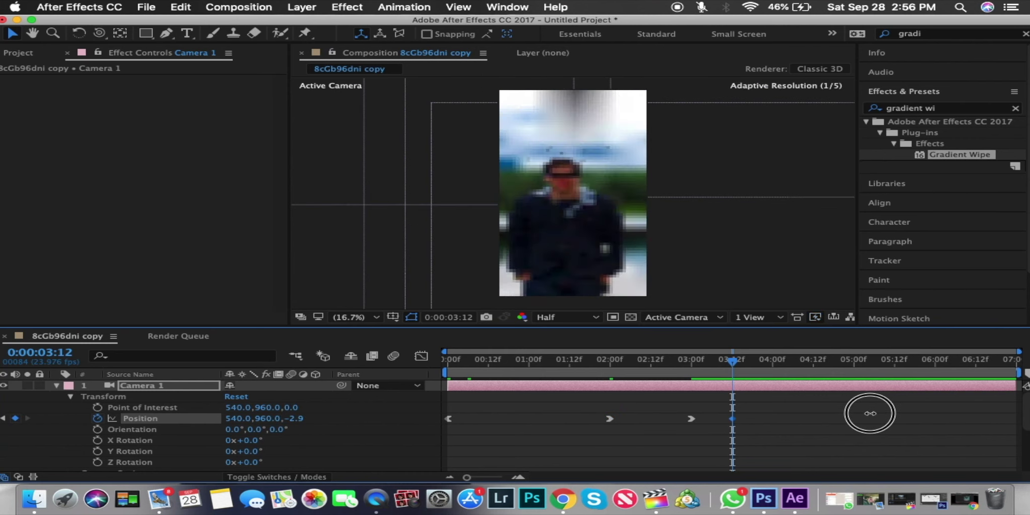
right_click(732, 418)
left_click(635, 414)
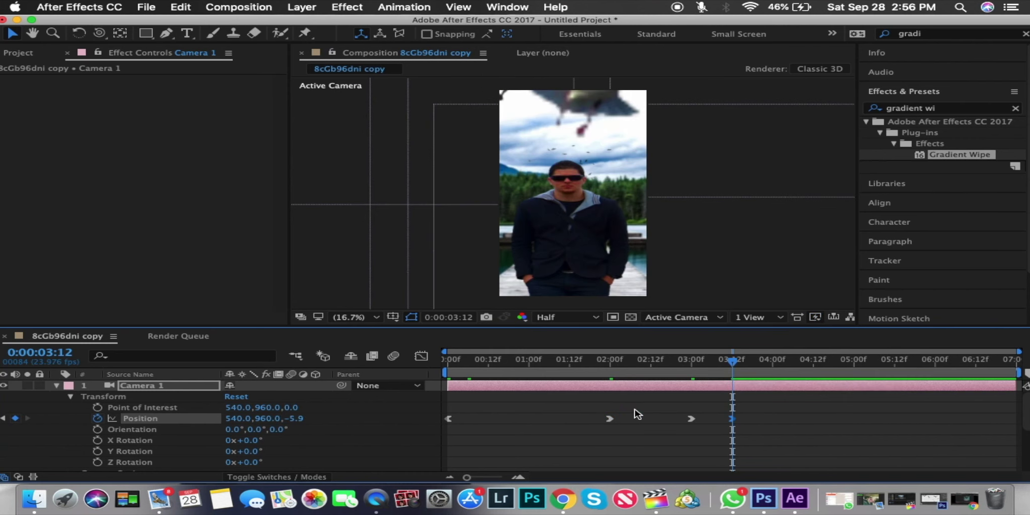
Collapse Camera 1, then select and expand the P8280349.JPG layer.
left_click(57, 386)
left_click(80, 408)
left_click(58, 407)
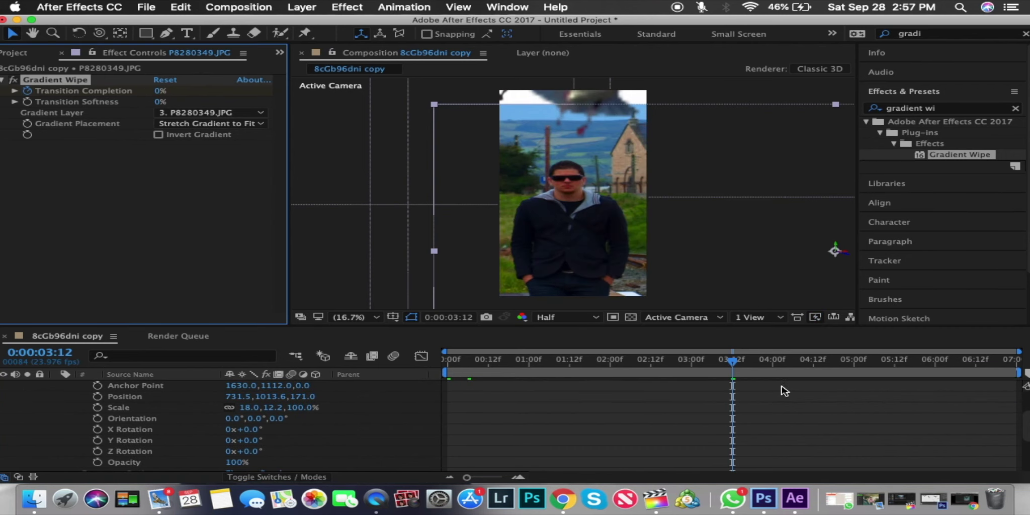
Add Gradient Wipe Transition Completion keyframes at 03:08 and 03:12.
left_click(702, 359)
left_click_drag(731, 360, 719, 362)
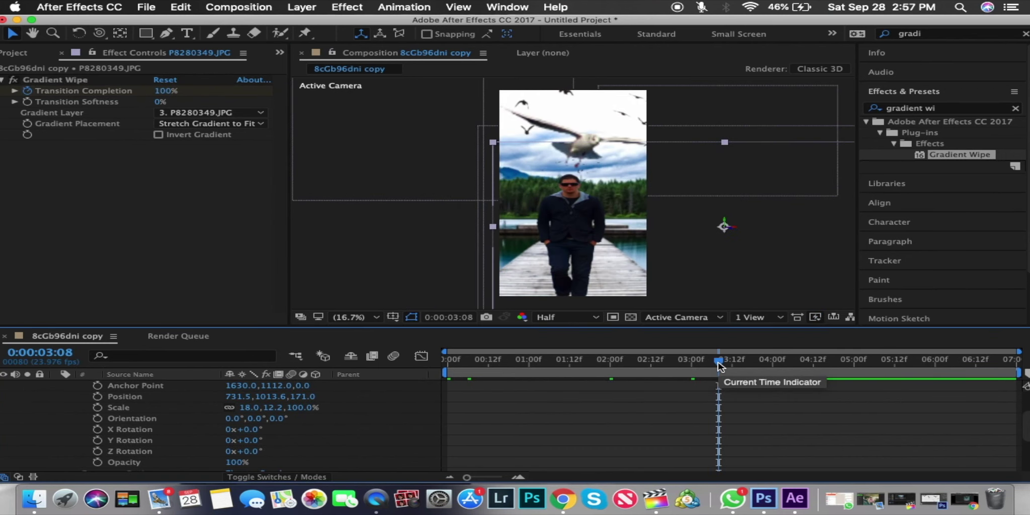
scroll(326, 435, "up", 3)
left_click(84, 429)
scroll(220, 408, "down", 1)
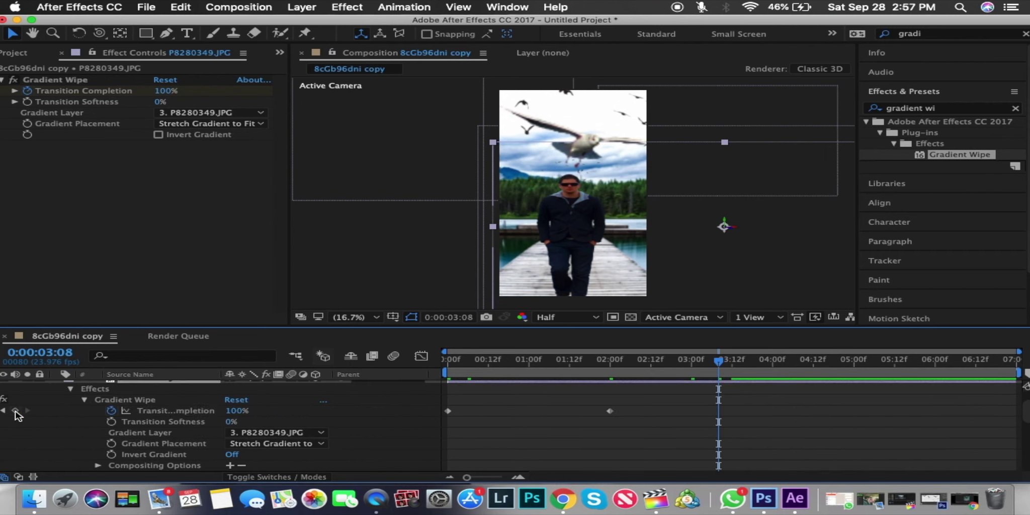
key("Page_Down")
key("Page_Down")
key("Page_Down")
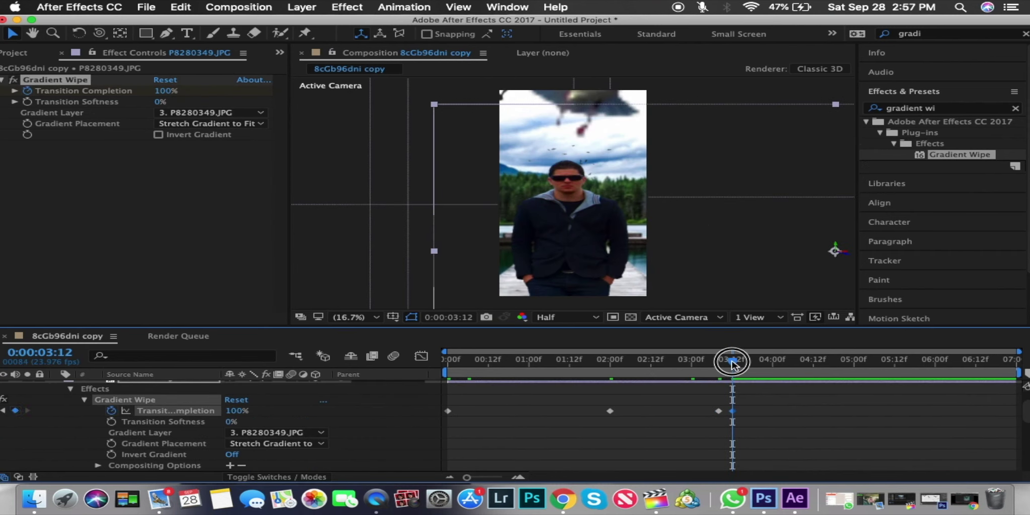
left_click_drag(732, 361, 719, 361)
left_click_drag(232, 411, 223, 411)
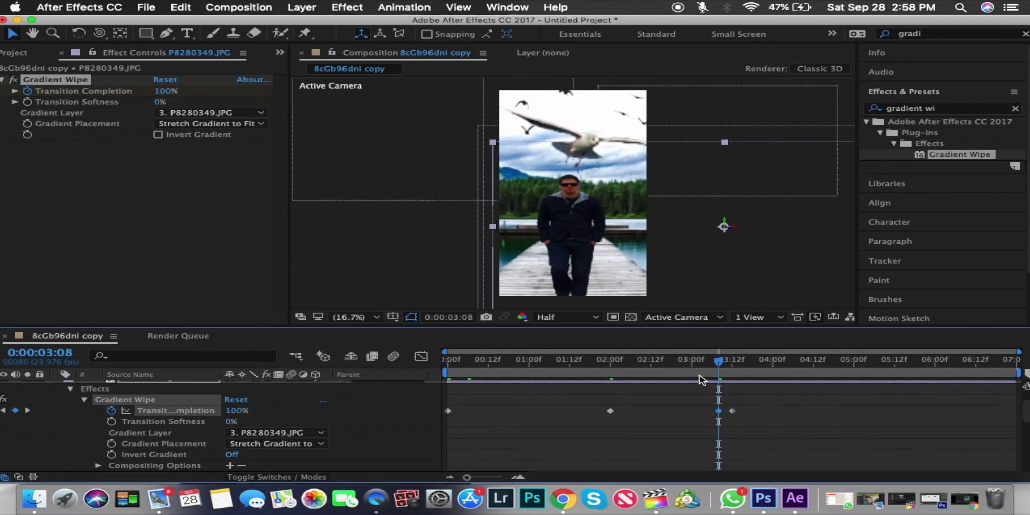
Preview the animation from the start of the composition.
left_click(444, 358)
key("space")
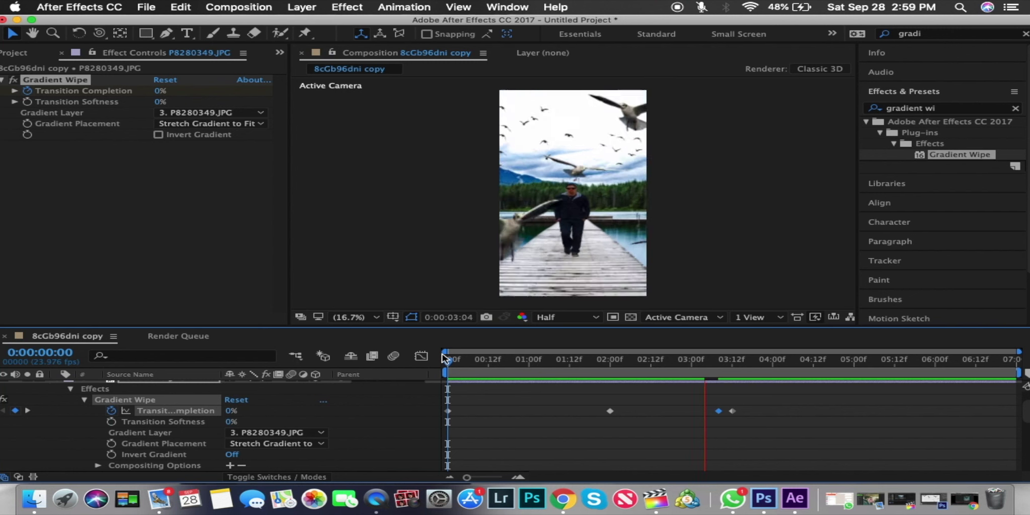
left_click_drag(445, 358, 453, 361)
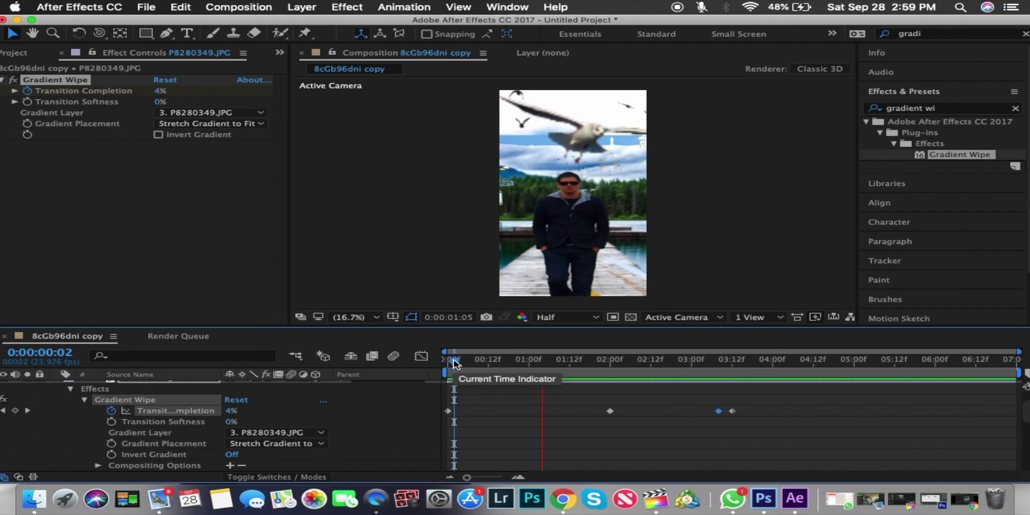
left_click(146, 8)
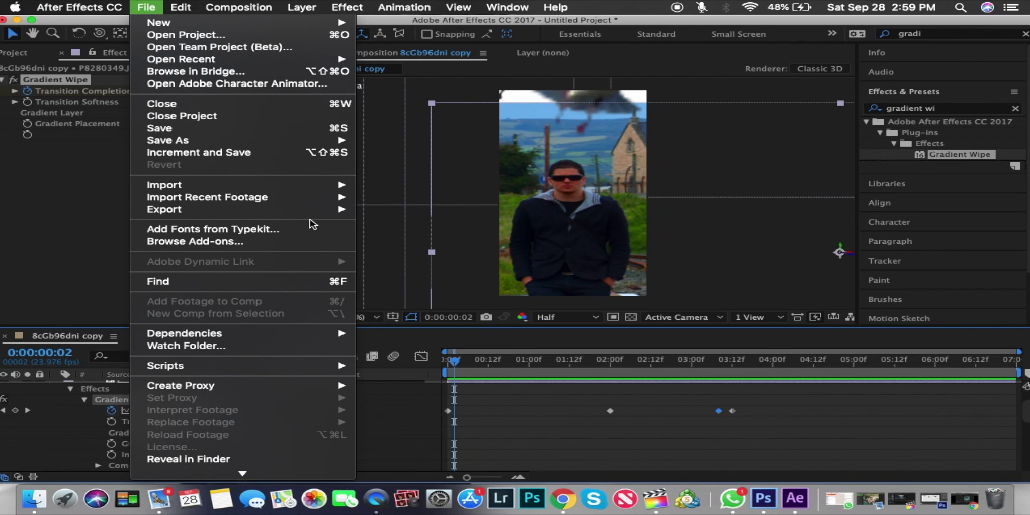
Add the 8cGb96dni copy composition to the Render Queue and render it to 8cGb96dni copy.mov.
mouse_move(330, 210)
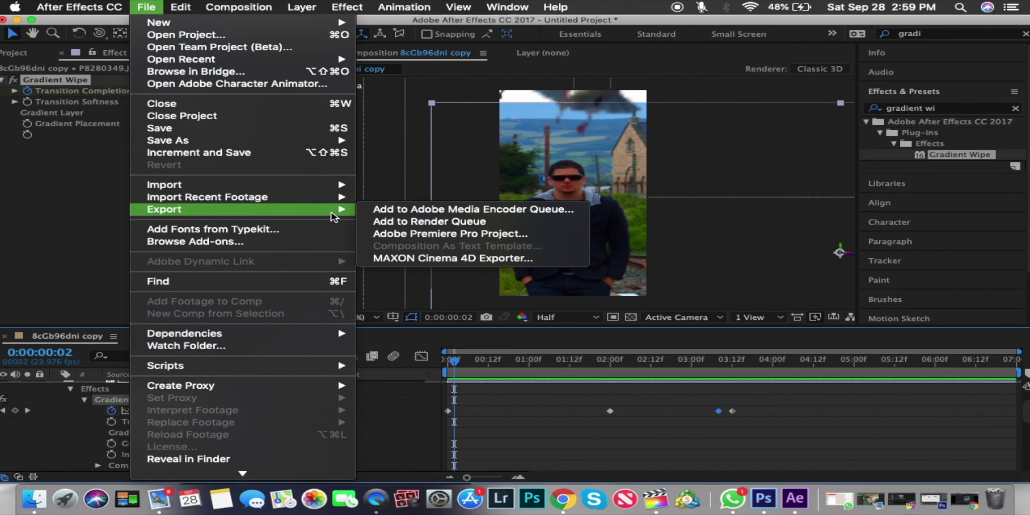
left_click(425, 221)
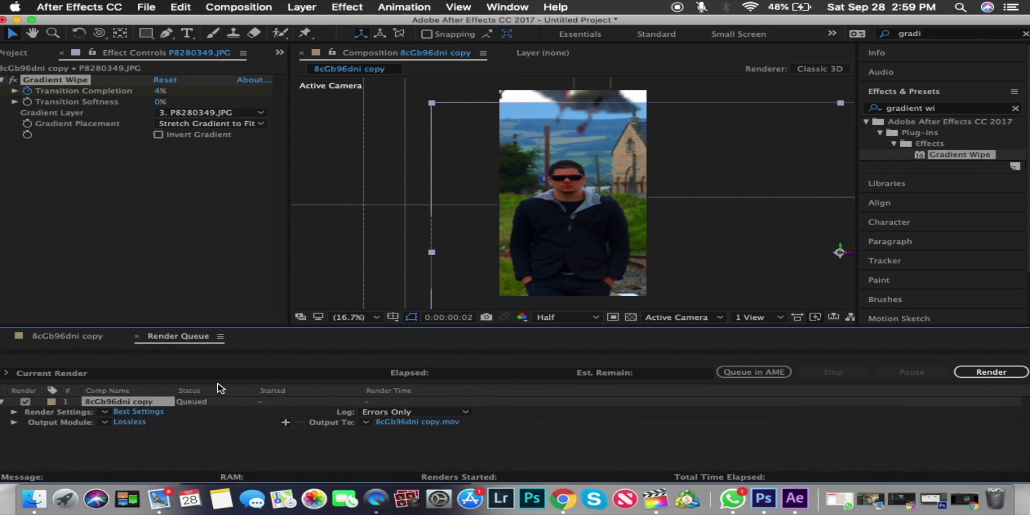
left_click(978, 374)
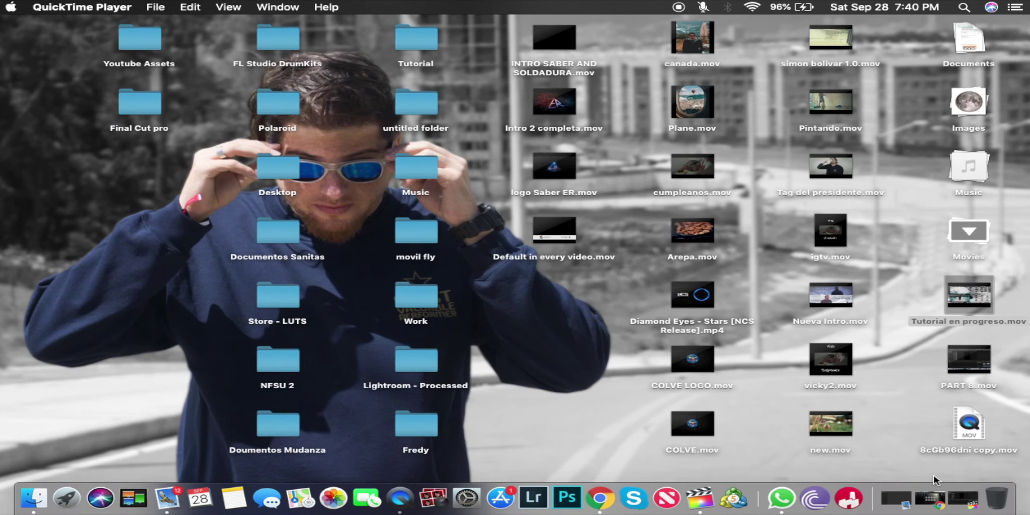
Import the rendered 8cGb96dni copy.mov into Final Cut Pro and place it in the timeline.
left_click(712, 495)
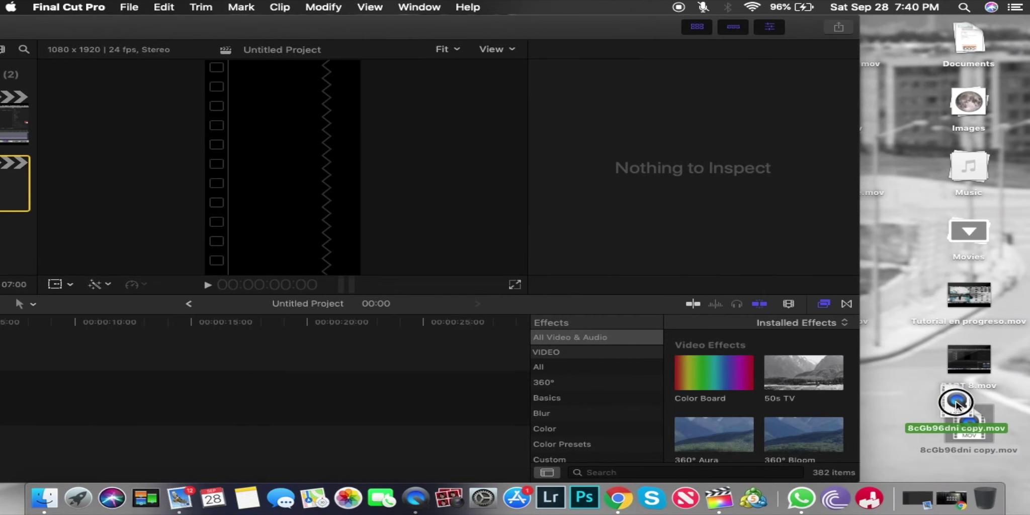
left_click_drag(389, 404, 387, 404)
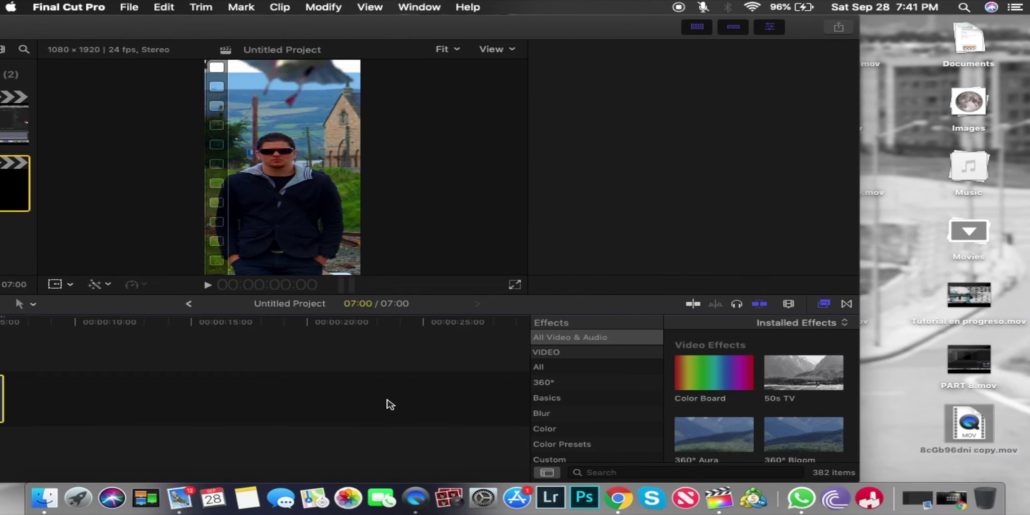
left_click_drag(500, 32, 669, 20)
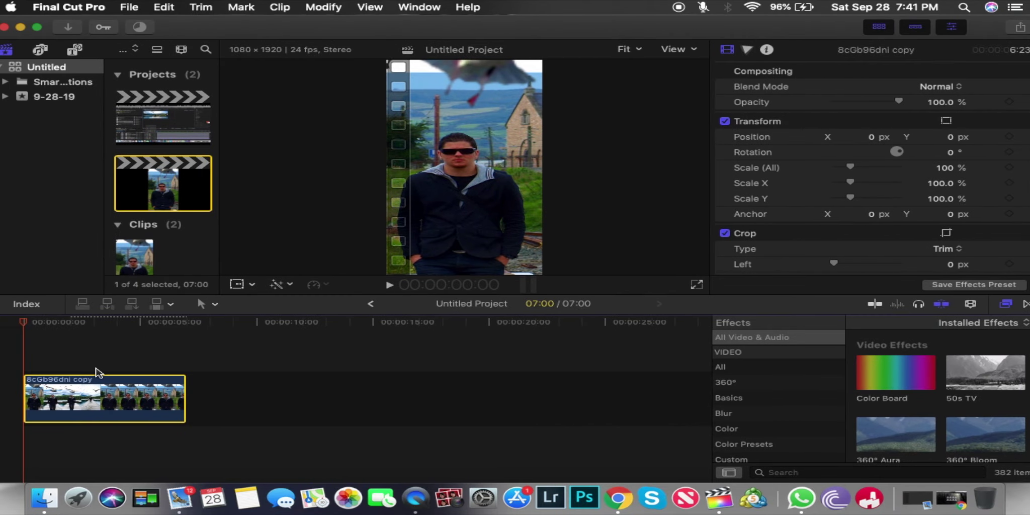
Split the clip at about 3:12, slow the second part to 50%, and make a compound clip.
left_click_drag(34, 320, 106, 328)
key("super+b")
left_click(117, 390)
left_click(313, 284)
left_click(375, 379)
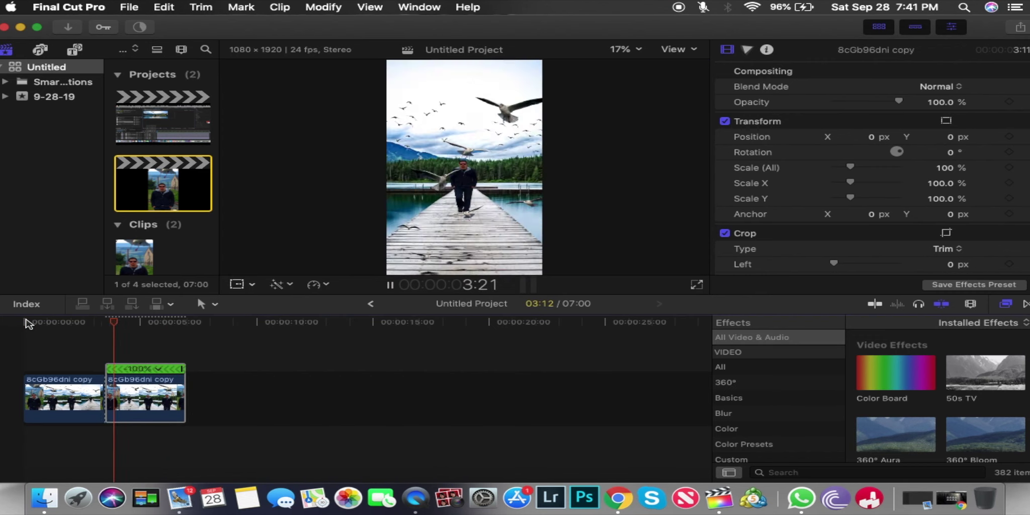
right_click(68, 397)
left_click(138, 255)
key("space")
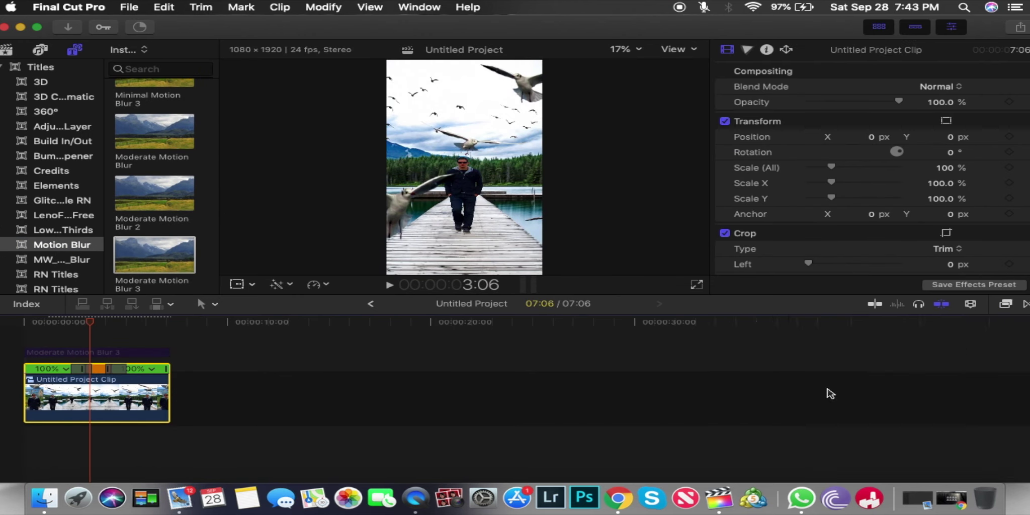
Apply mLut to the compound clip with the TEALORANGE2.cube LUT.
key("super+5")
left_click_drag(895, 358, 136, 394)
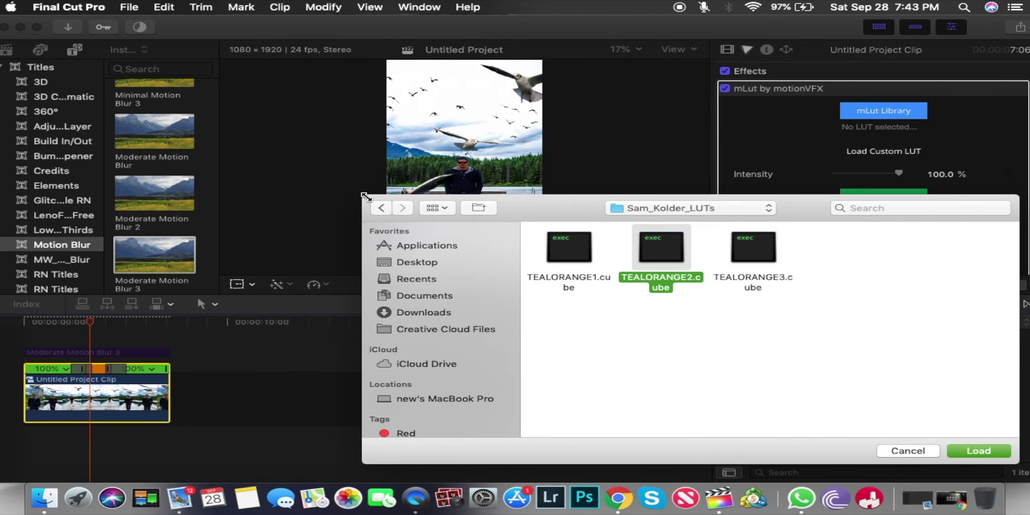
left_click_drag(366, 196, 366, 289)
left_click_drag(579, 302, 566, 297)
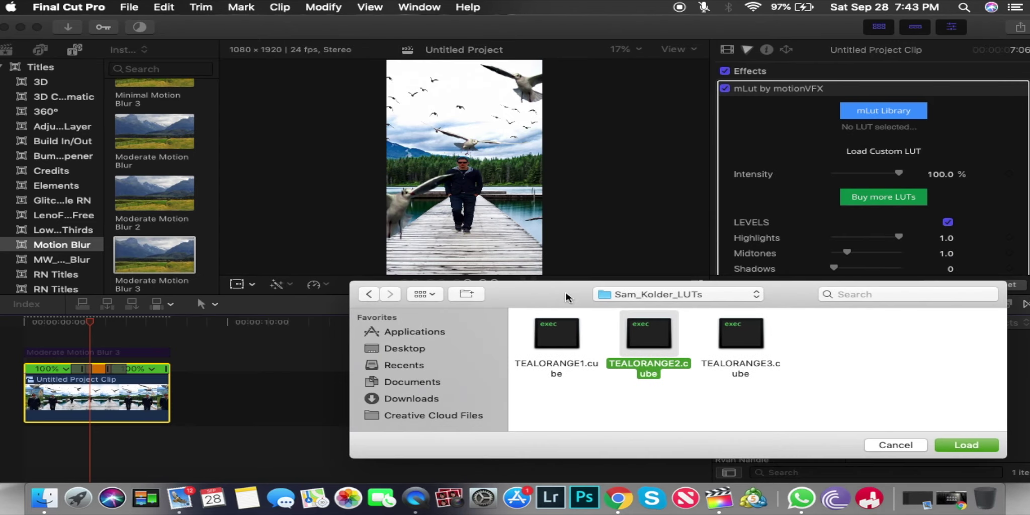
left_click(971, 447)
left_click(29, 325)
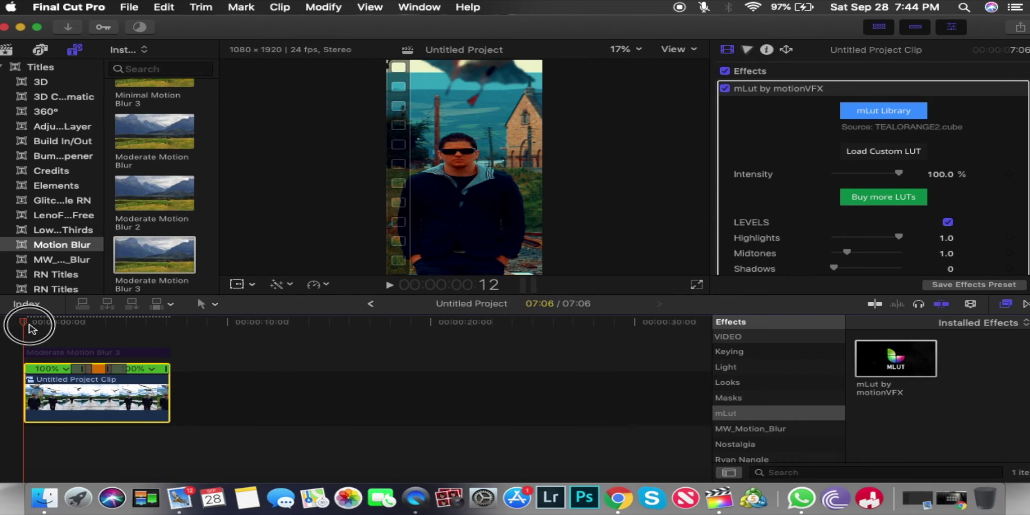
key("space")
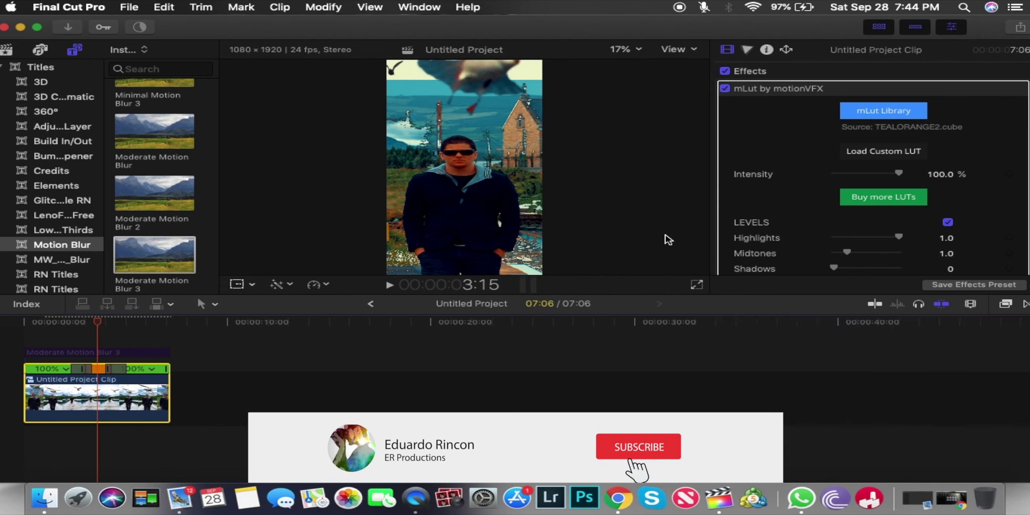
Adjust the clip's shadows exposure in the Color Board.
key("ctrl+super+e")
left_click(808, 187)
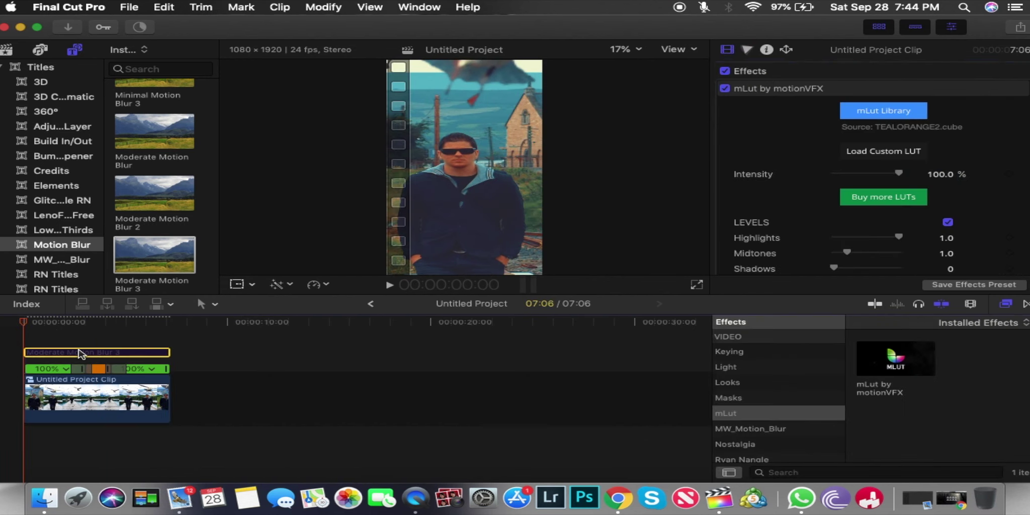
left_click(79, 353)
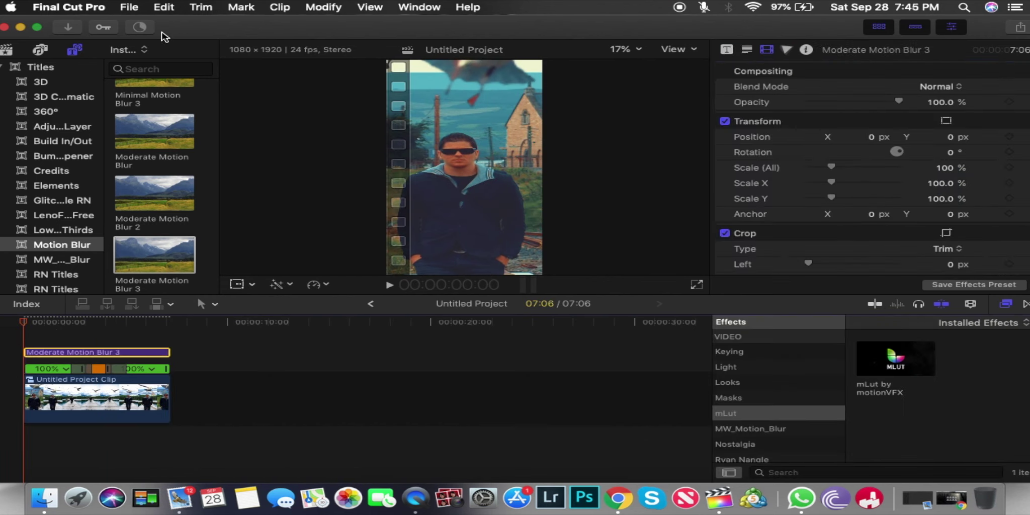
Open the Background Tasks window, showing transcoding at 72% and rendering at 4%.
left_click(139, 27)
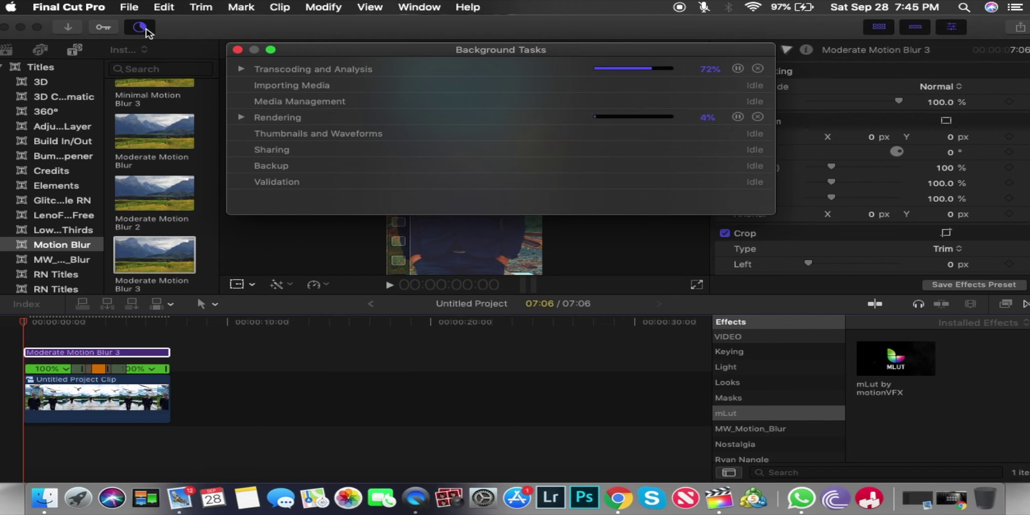